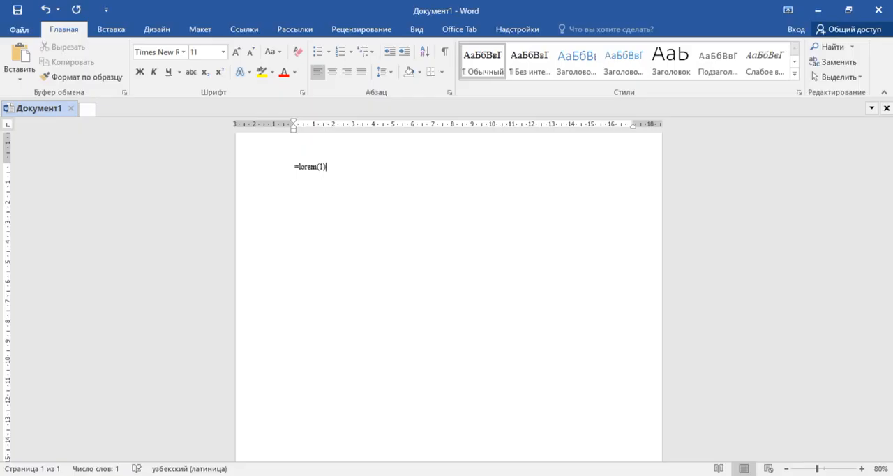
Step: Generate one paragraph of Lorem ipsum placeholder text from the =lorem(1) formula
key(Return)
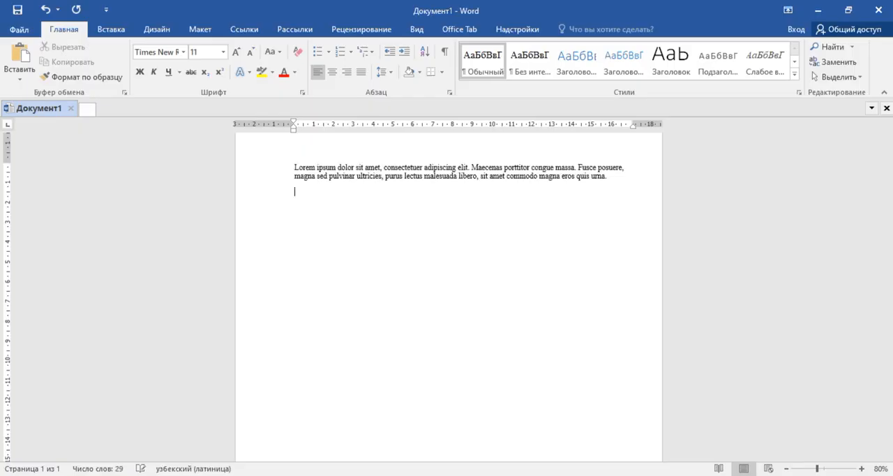
click(293, 166)
text(1.)
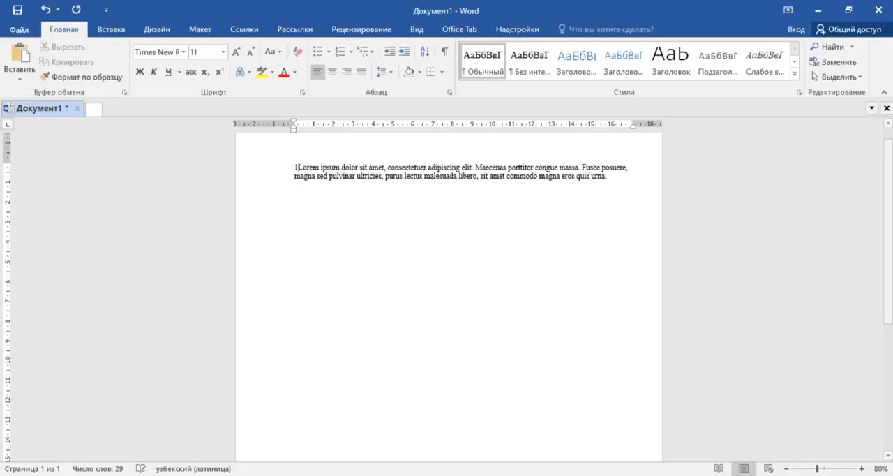
key(BackSpace)
key(BackSpace)
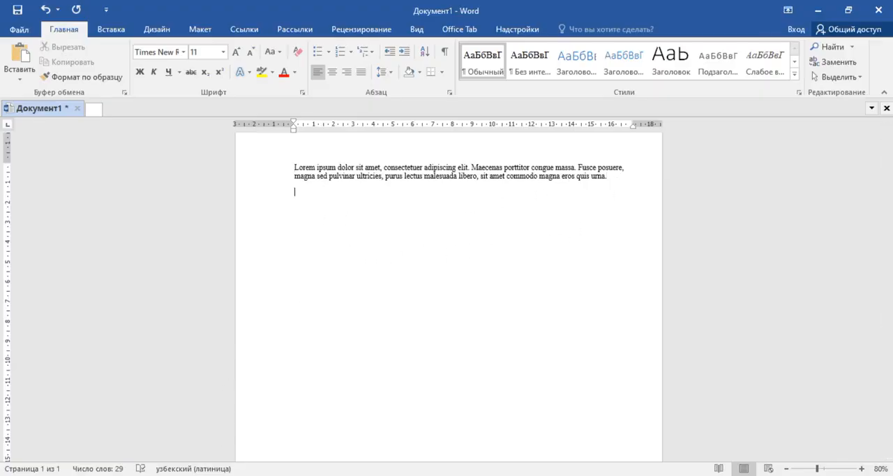
Step: Add three more Lorem ipsum paragraphs below the first one with the =lorem(3) formula, consulting the textbook PDF for reference
key(alt+Tab)
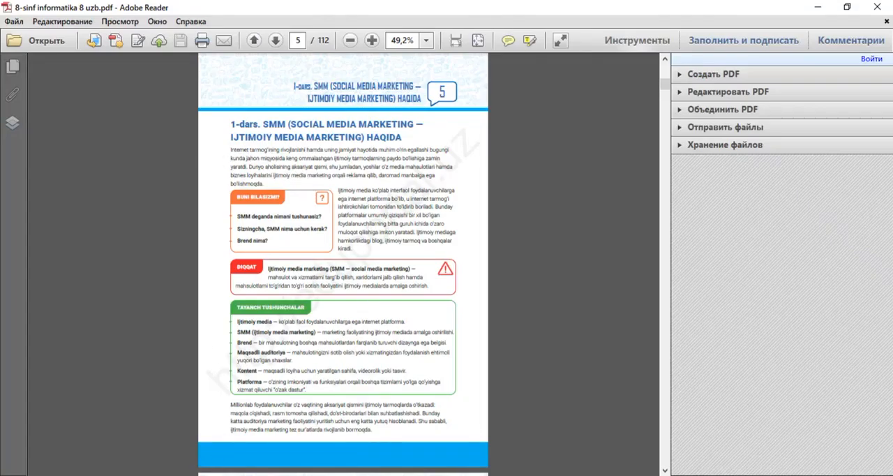
key(alt+Tab)
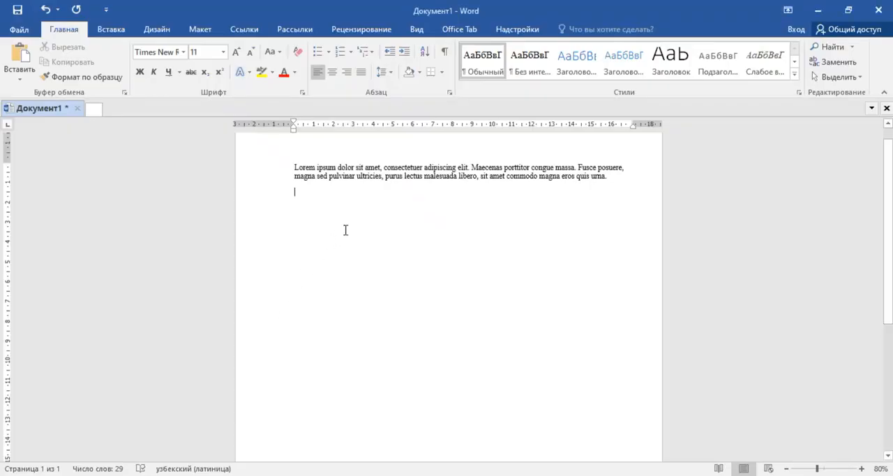
text(=lorem()
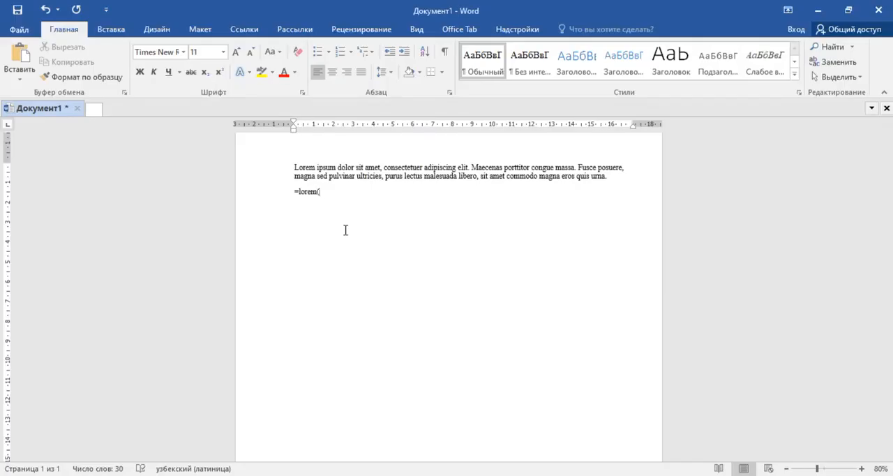
text(3))
key(Return)
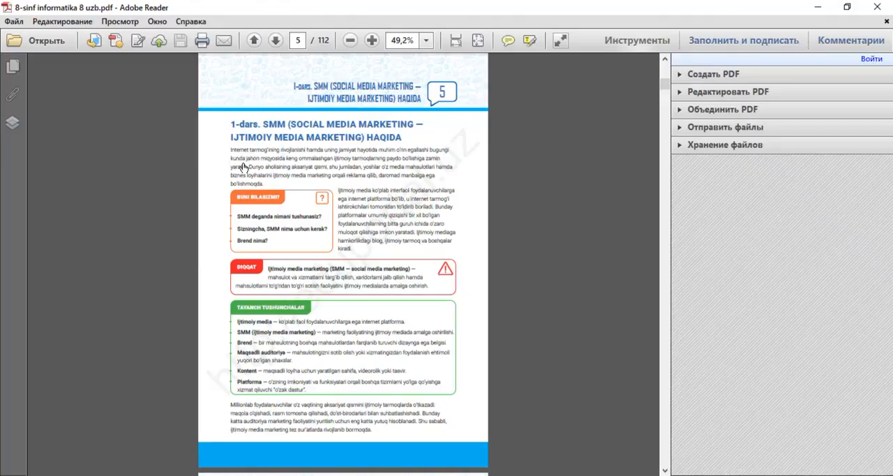
click(247, 475)
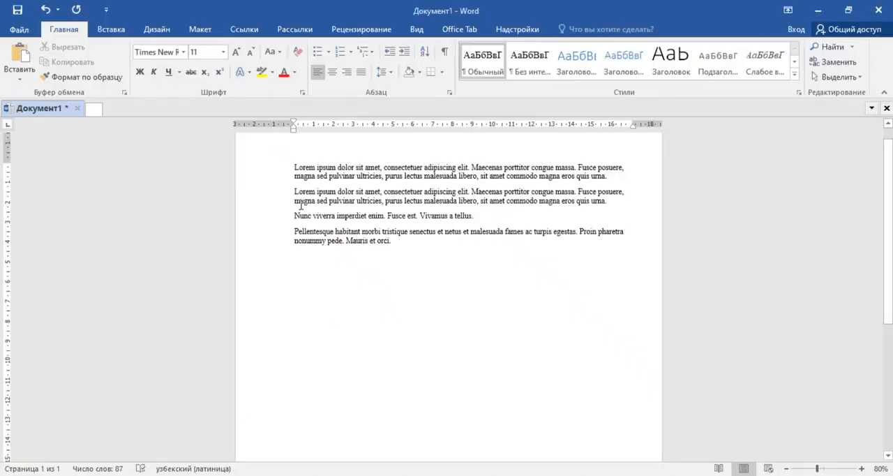
Step: Try to set the line spacing of the three newly generated paragraphs to 1.15
drag(293, 192, 396, 243)
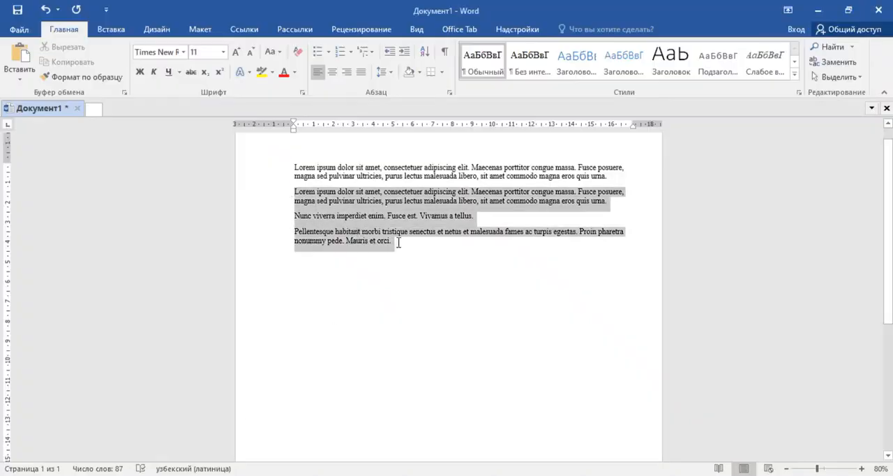
click(392, 72)
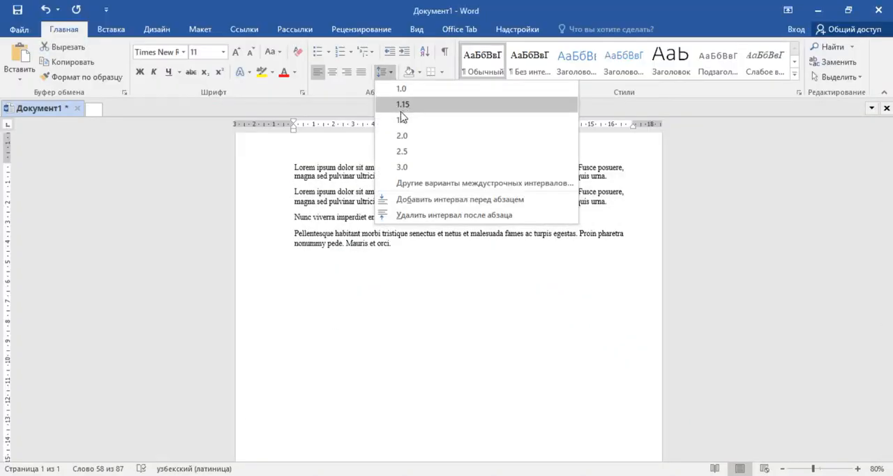
click(402, 104)
Step: Join the three new paragraphs into one, starting the "Nunc viverra" and "Pellentesque" sentences after line breaks instead of paragraph breaks
click(295, 215)
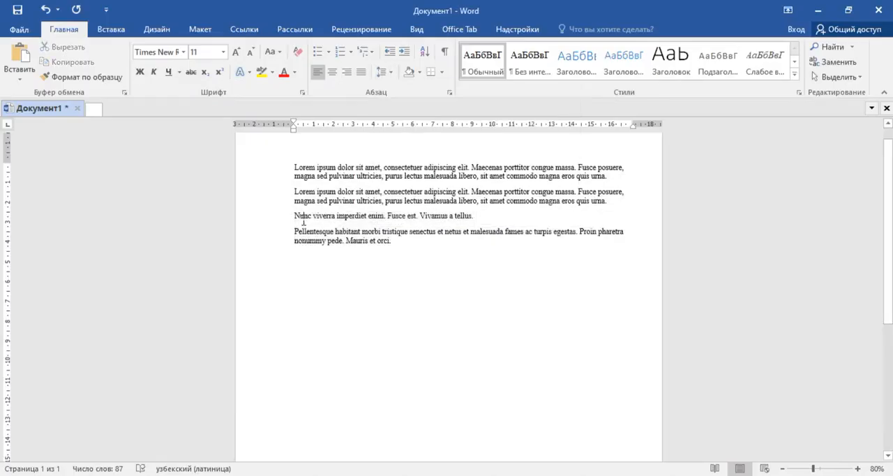
key(BackSpace)
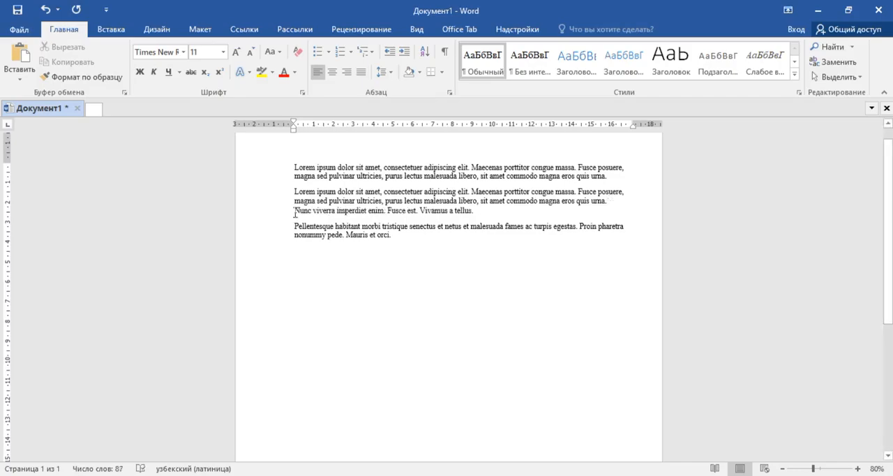
click(297, 227)
key(BackSpace)
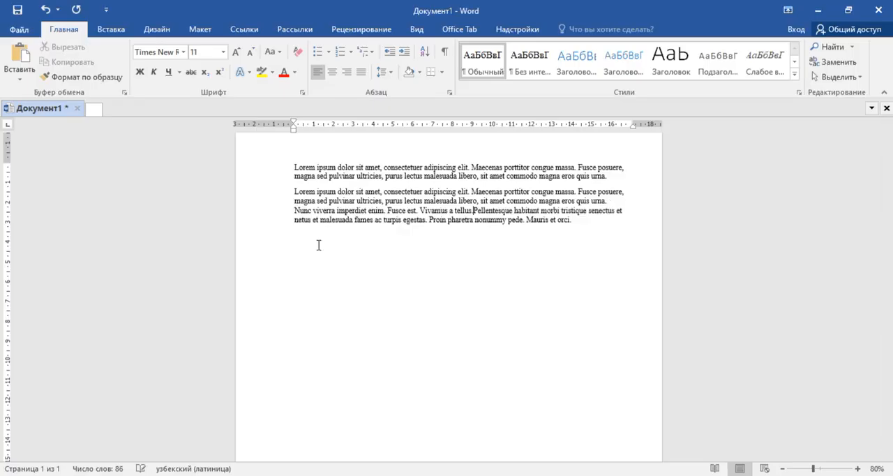
key(shift+Return)
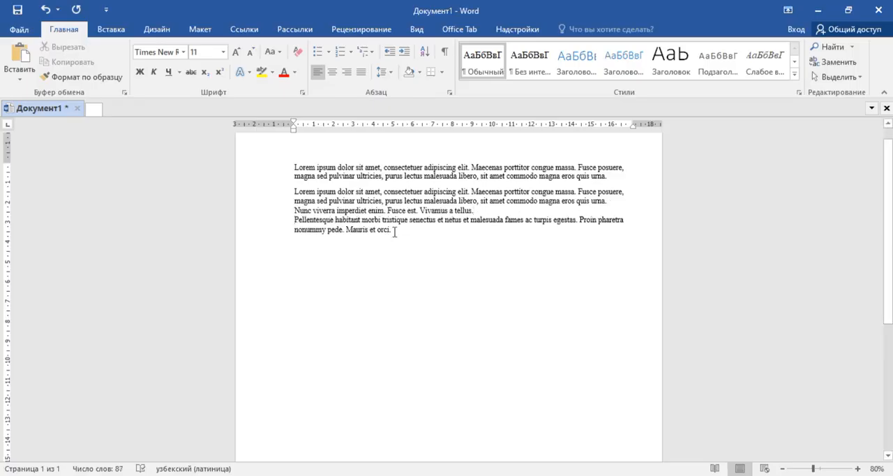
Step: Try a paragraph break before the "Pellentesque" sentence, and restore the simple line break there
key(Return)
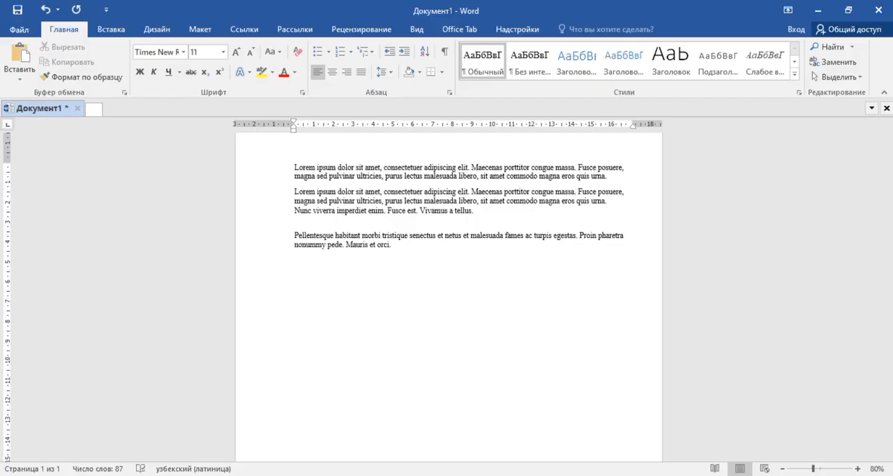
key(BackSpace)
key(BackSpace)
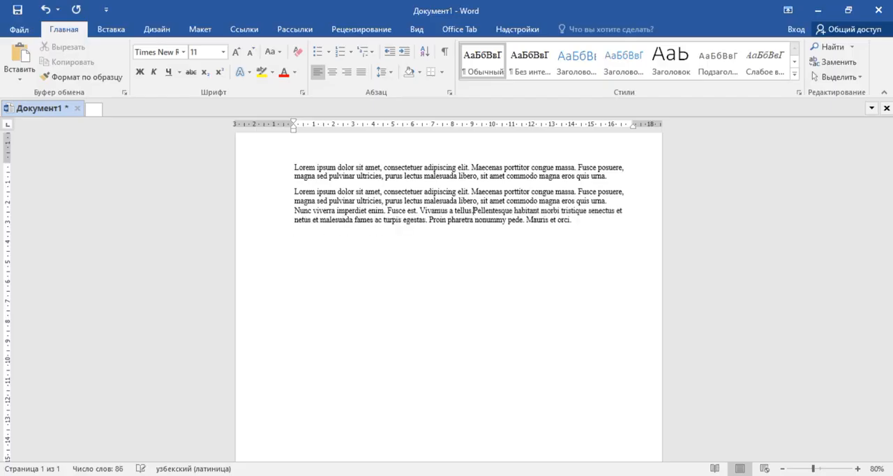
key(Return)
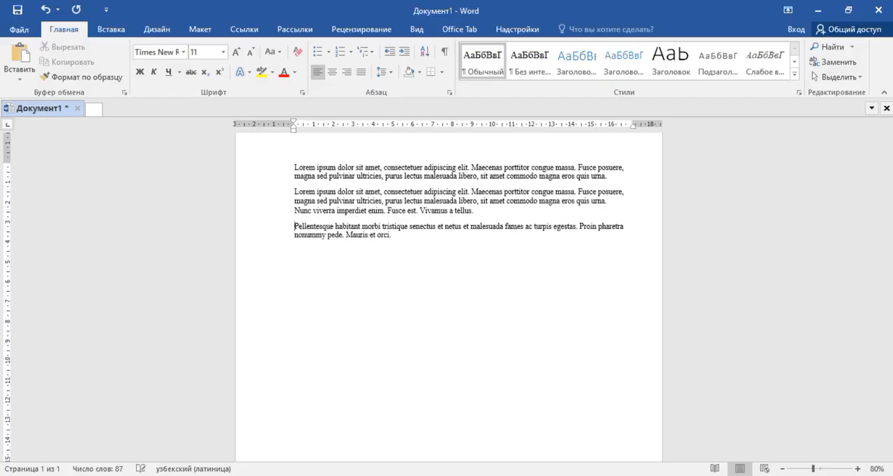
key(BackSpace)
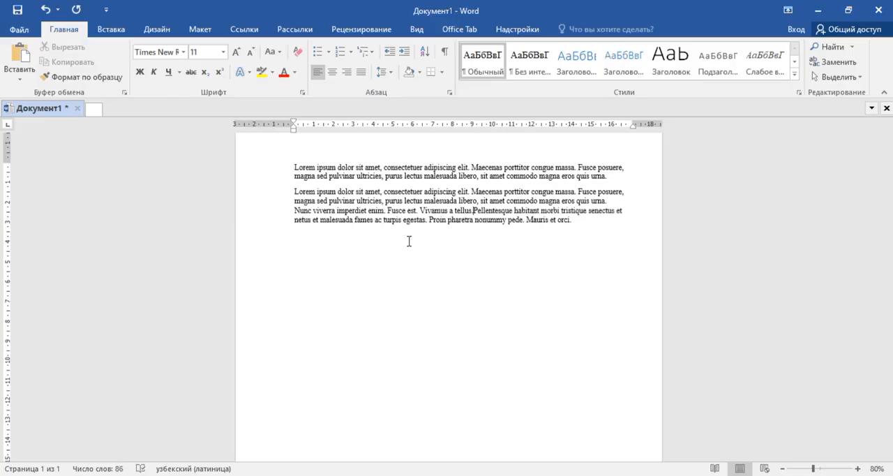
key(shift+Return)
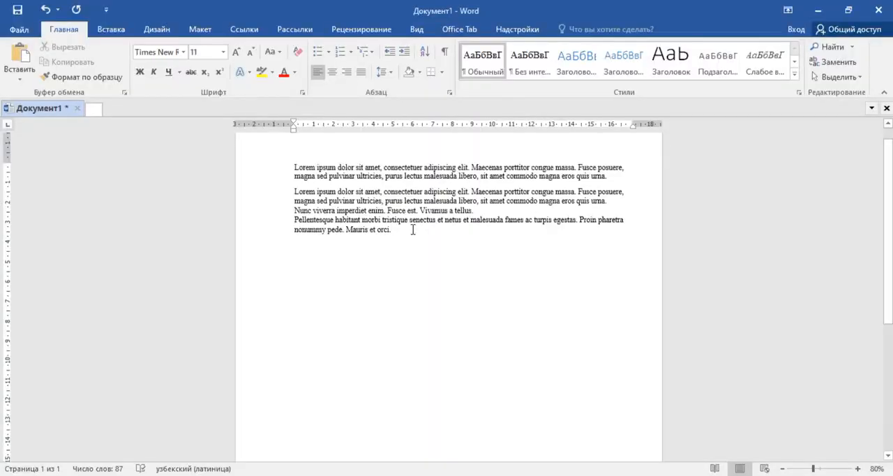
Step: Insert the ITKURSLAR.UZ banner picture from the desktop folder on a new line below the text
key(Return)
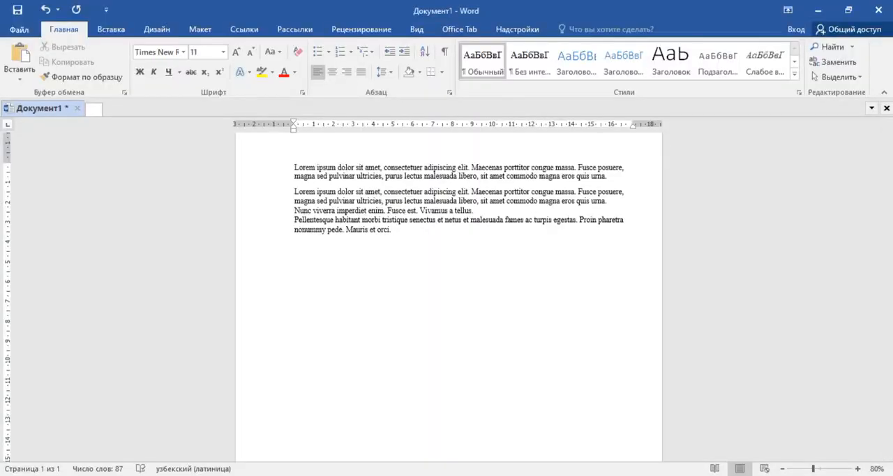
click(114, 30)
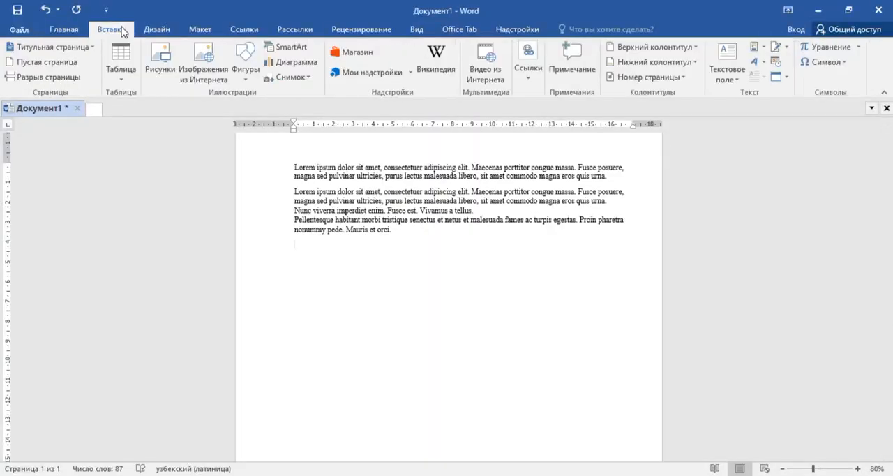
click(162, 65)
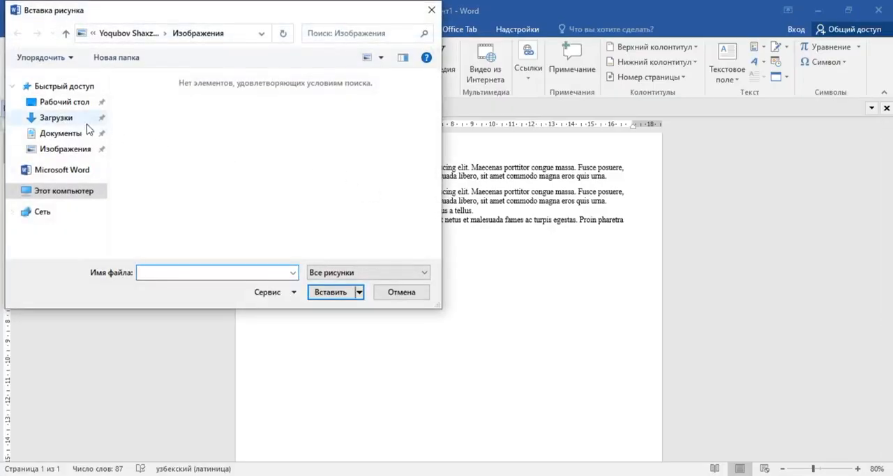
click(63, 102)
double_click(153, 117)
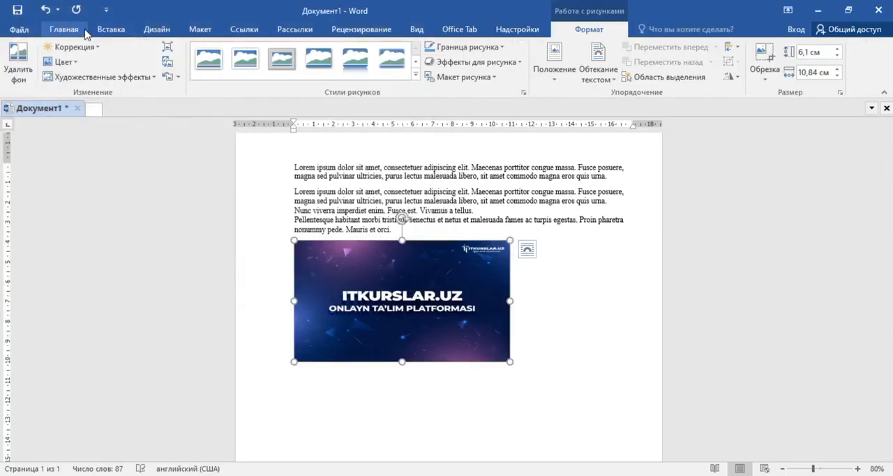
click(73, 30)
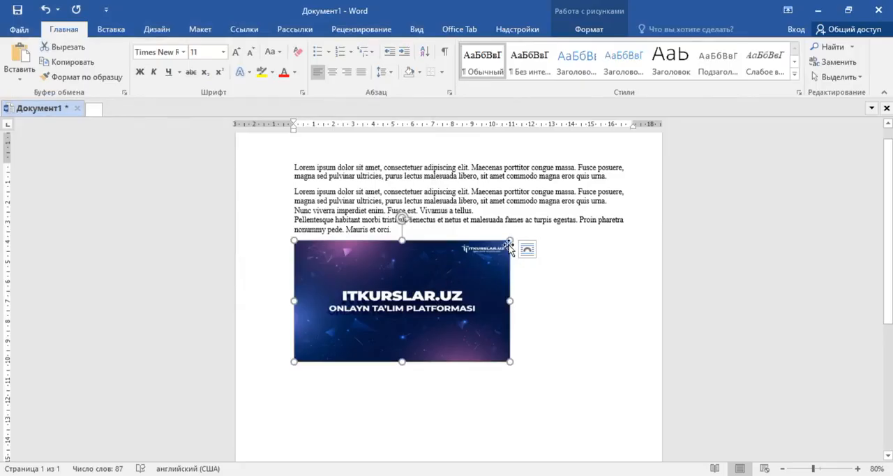
Step: Try shrinking the picture from its upper corner, undoing each resize
drag(510, 240, 287, 271)
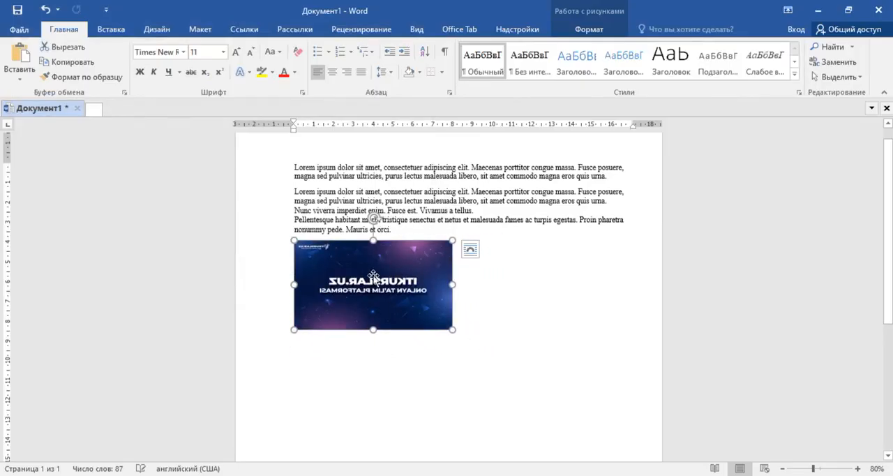
key(ctrl+z)
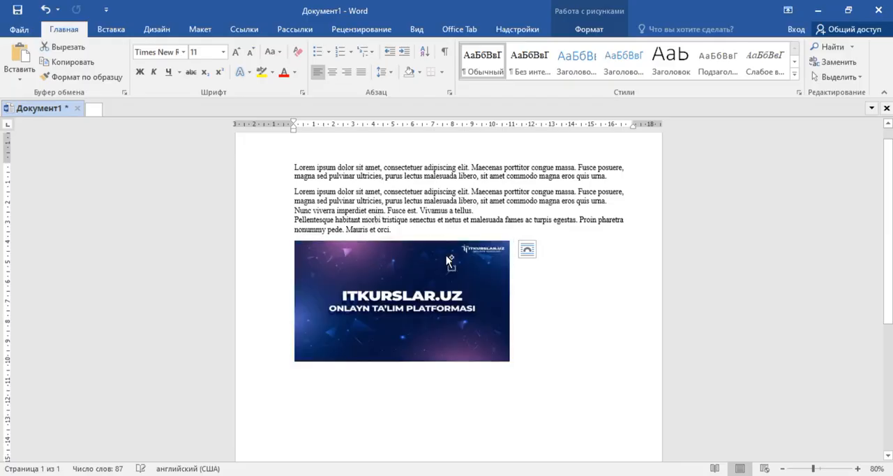
drag(508, 239, 380, 266)
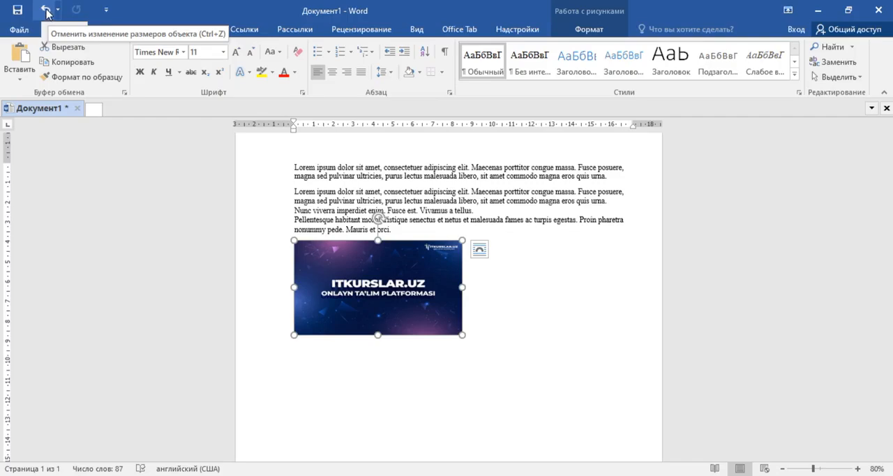
key(ctrl+z)
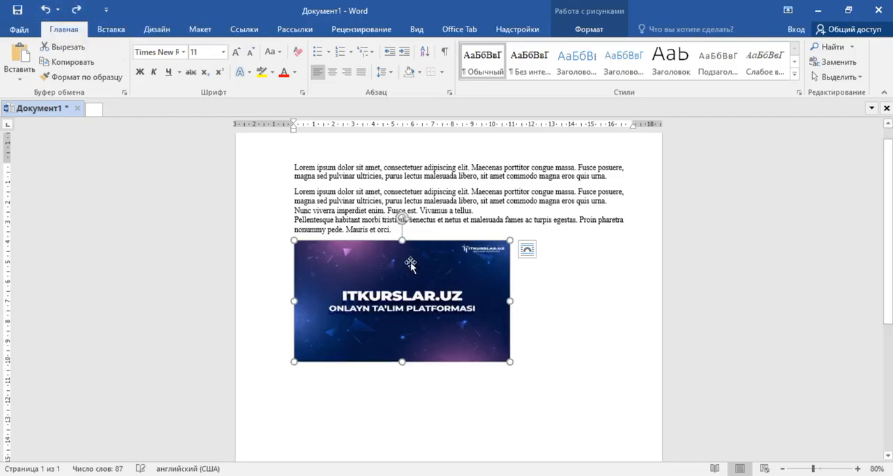
Step: Shrink the banner picture proportionally to about 8.4 cm wide
drag(509, 239, 363, 263)
Step: Enter =lorem(2) after the picture, move it to its own line below, and generate two placeholder paragraphs from it
click(501, 249)
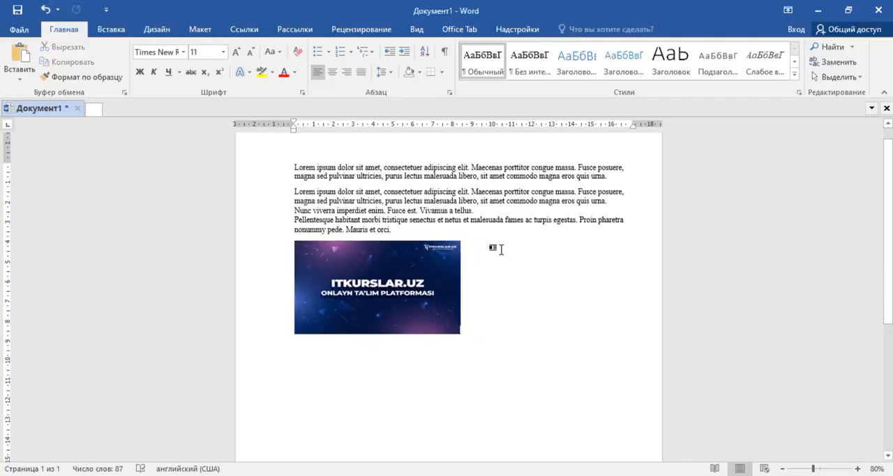
text(=)
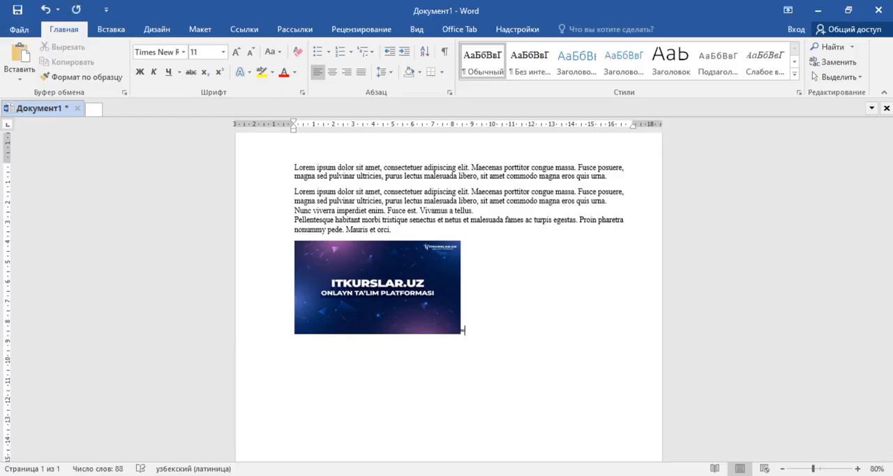
text(lorem(2)
click(459, 329)
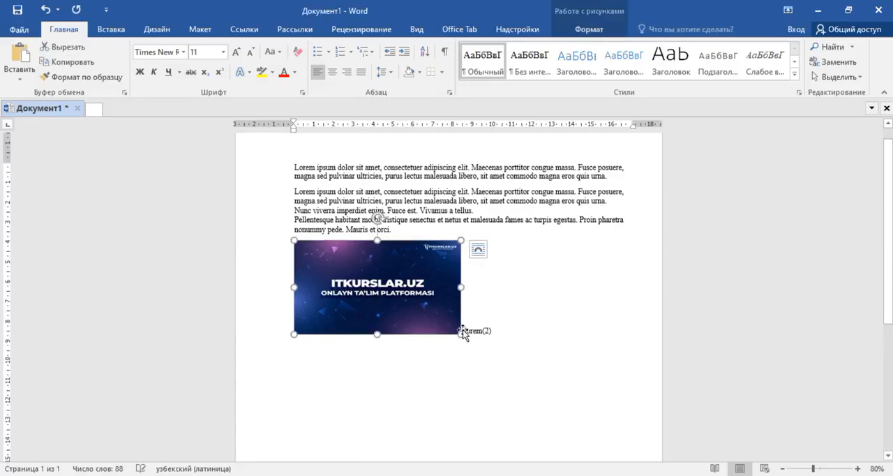
click(467, 330)
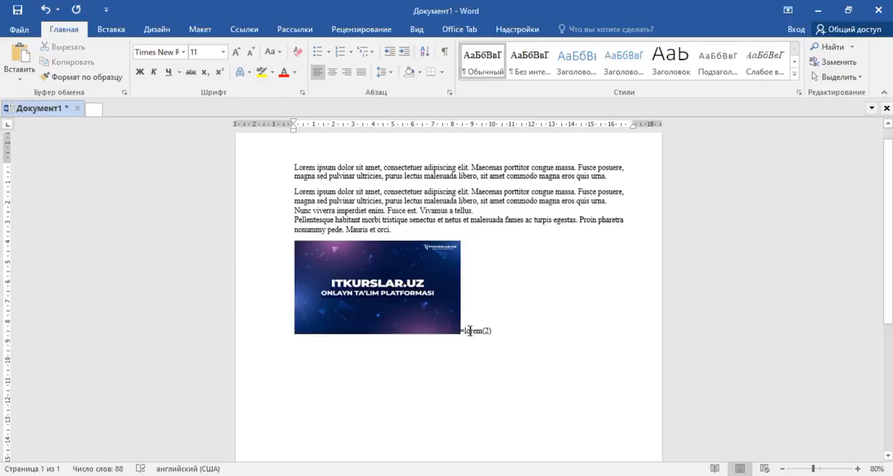
key(Return)
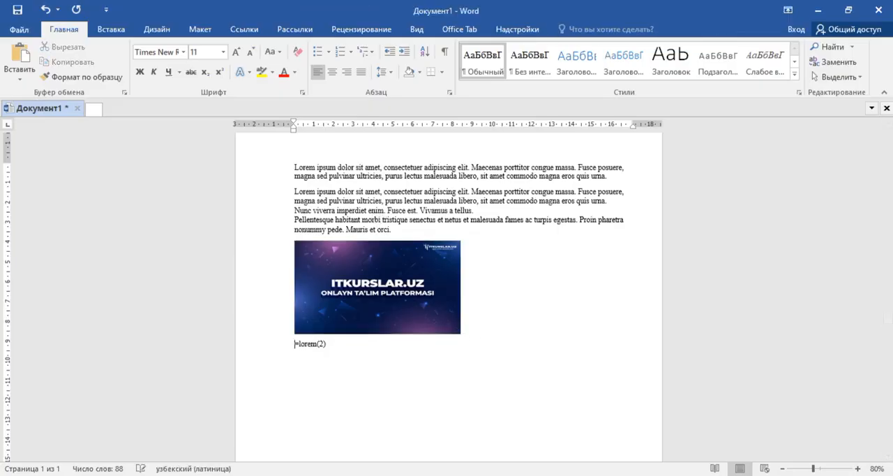
click(396, 345)
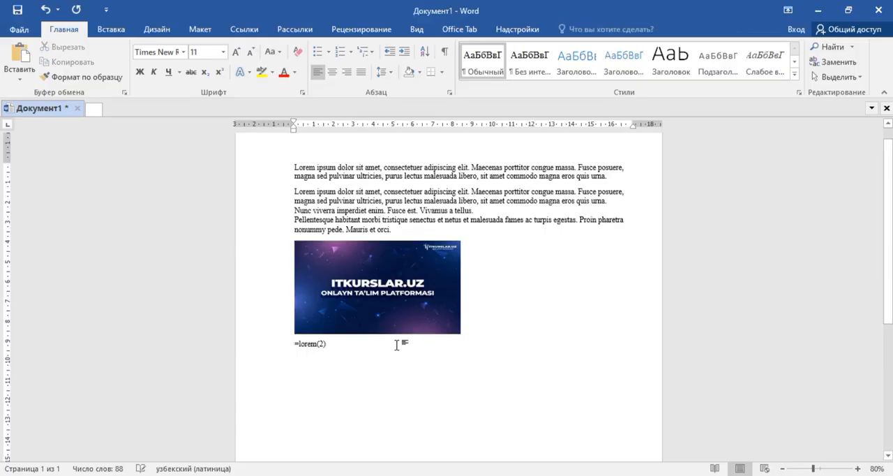
key(Return)
Step: Move the two generated paragraphs from below the picture to directly after it on the same line
drag(292, 346, 493, 370)
key(ctrl+c)
key(Delete)
click(491, 258)
key(ctrl+v)
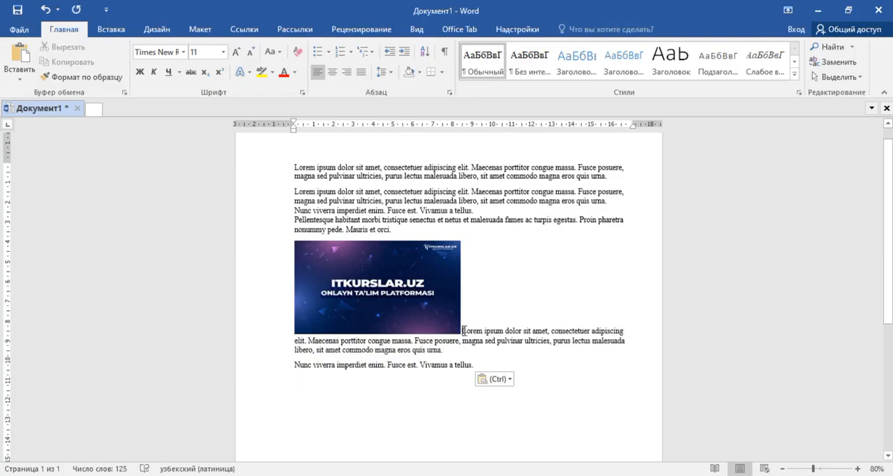
Step: Wrap the text above and below the picture only, and join the paragraph beneath it to the end of the preceding paragraph
click(427, 327)
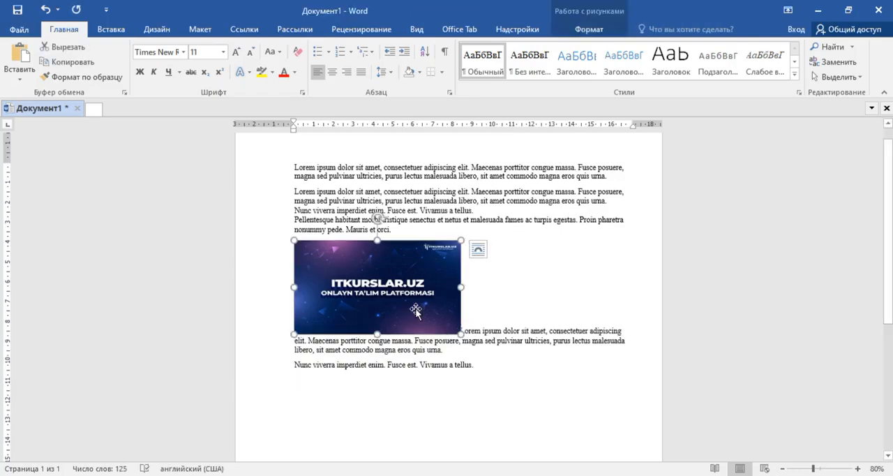
click(478, 250)
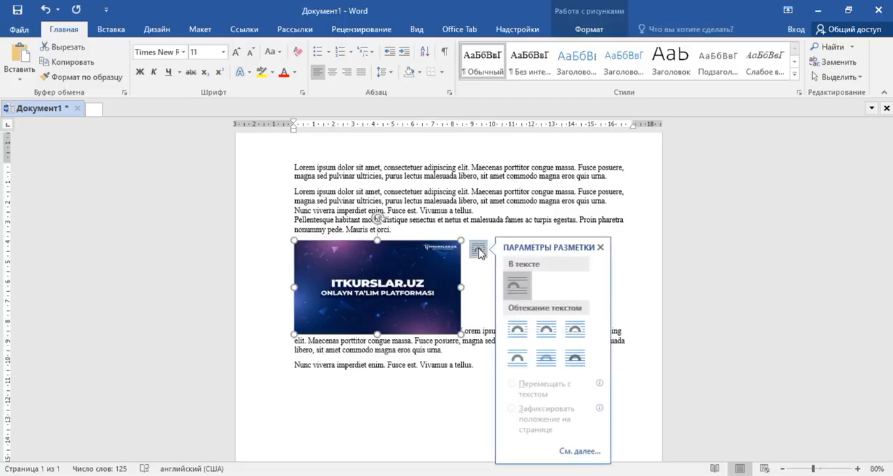
click(517, 358)
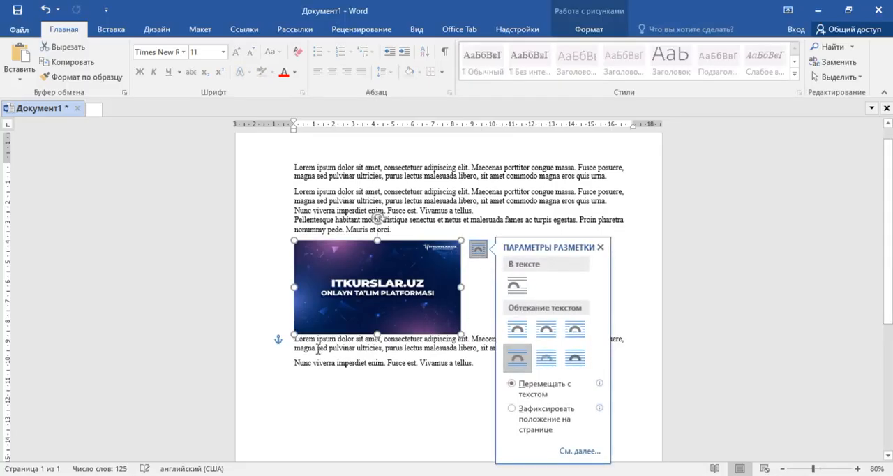
click(293, 339)
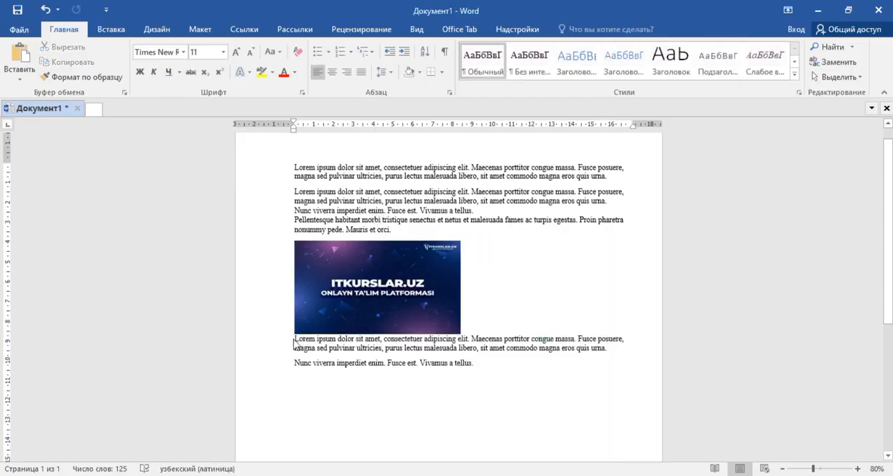
key(BackSpace)
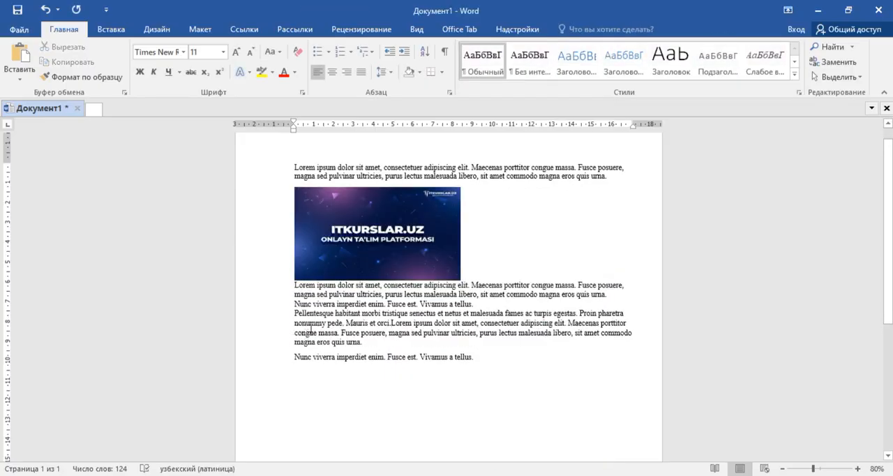
Step: Position the picture at middle left with square text wrapping, and move it up directly under the "Nunc viverra imperdiet enim" line
drag(359, 241, 351, 257)
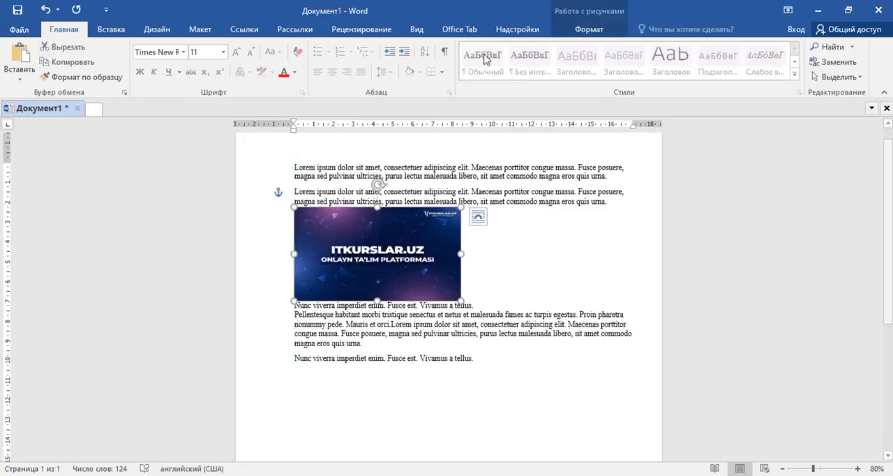
click(584, 32)
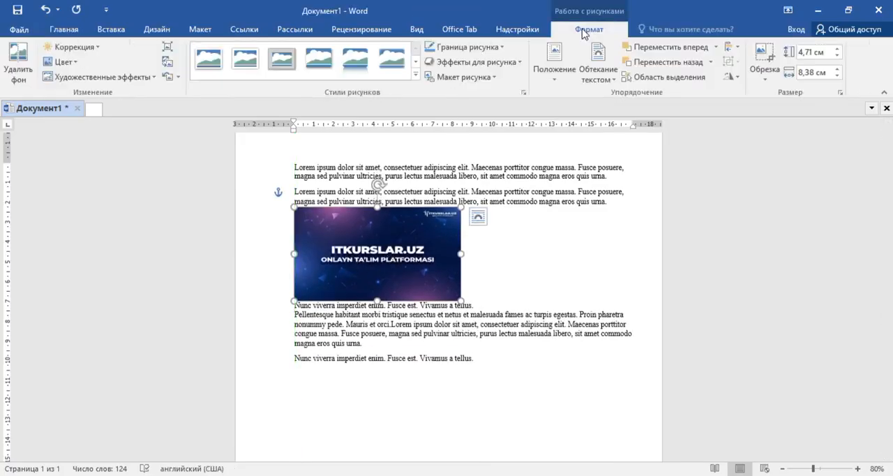
click(557, 78)
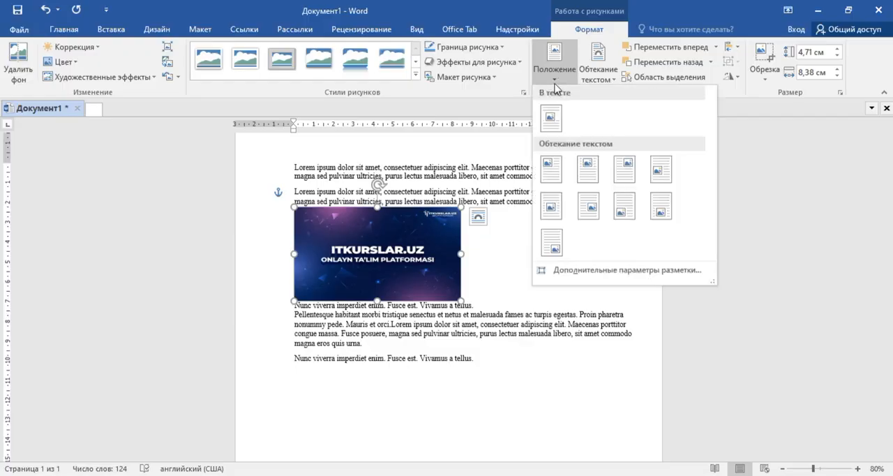
click(659, 173)
drag(387, 391, 377, 253)
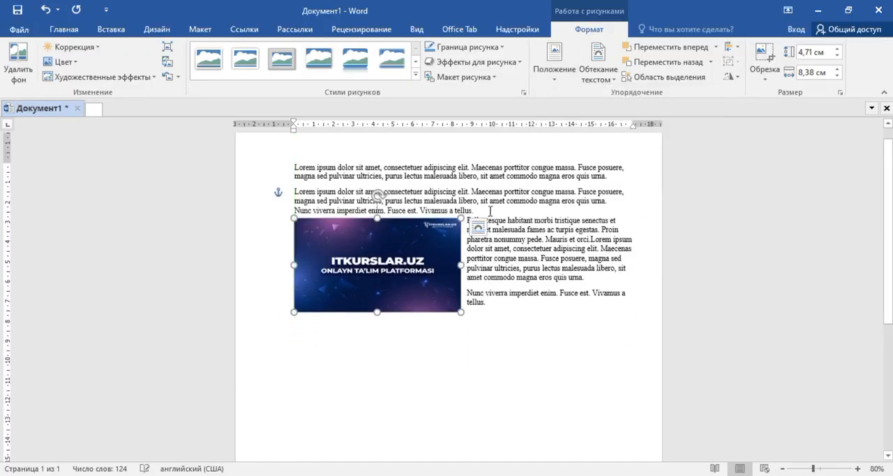
Step: Break the text before "Maecenas porttitor" with an empty paragraph, and move the picture down below the "Pellentesque habitant" lines
click(492, 208)
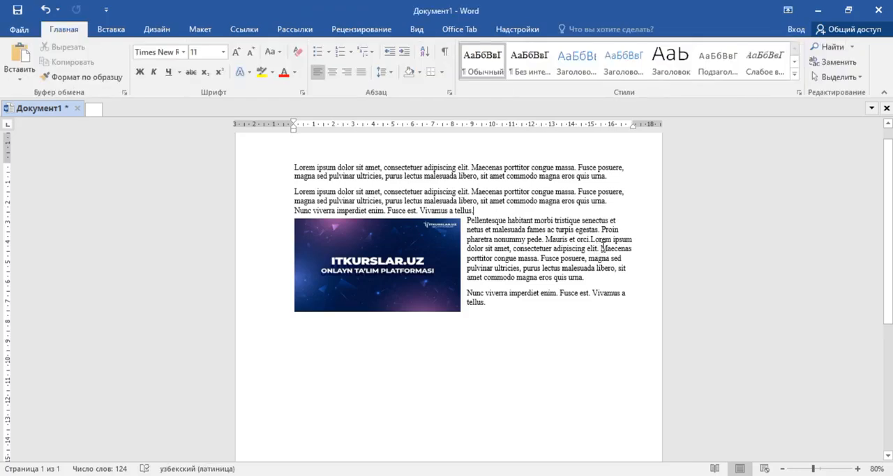
key(Return)
key(Return)
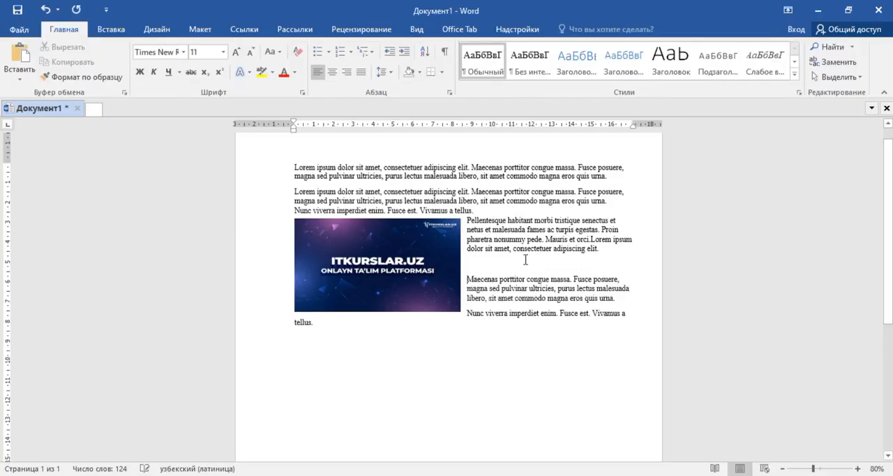
drag(428, 258, 426, 285)
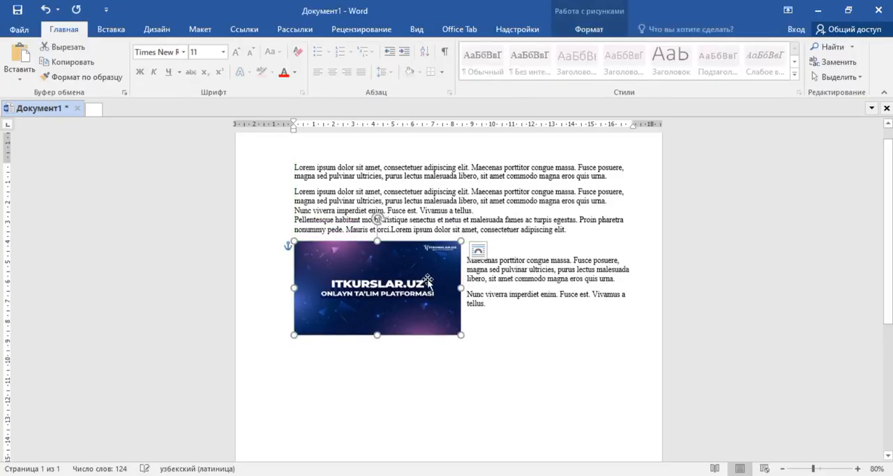
click(587, 30)
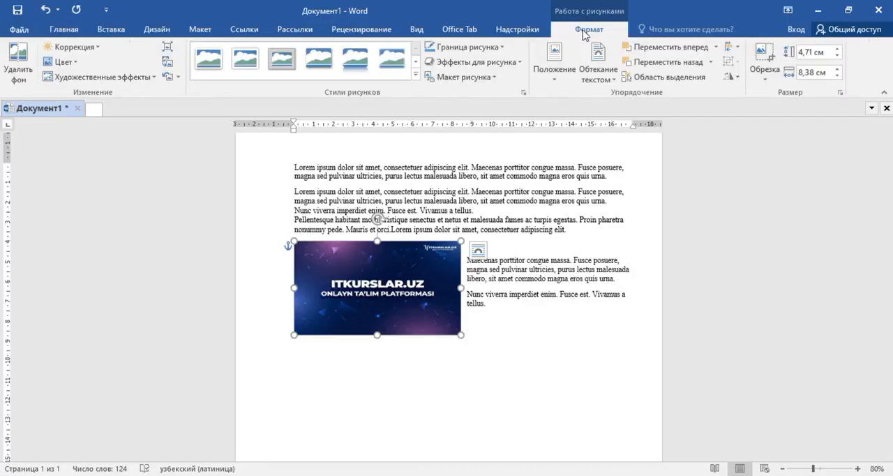
click(560, 74)
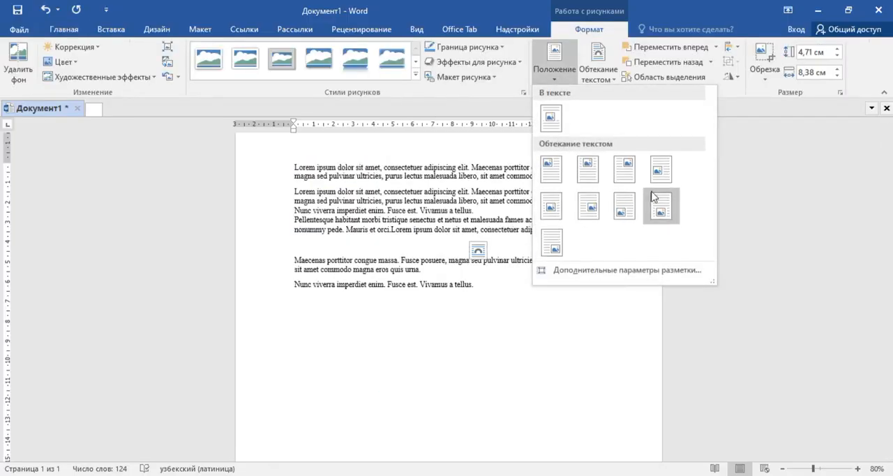
click(370, 326)
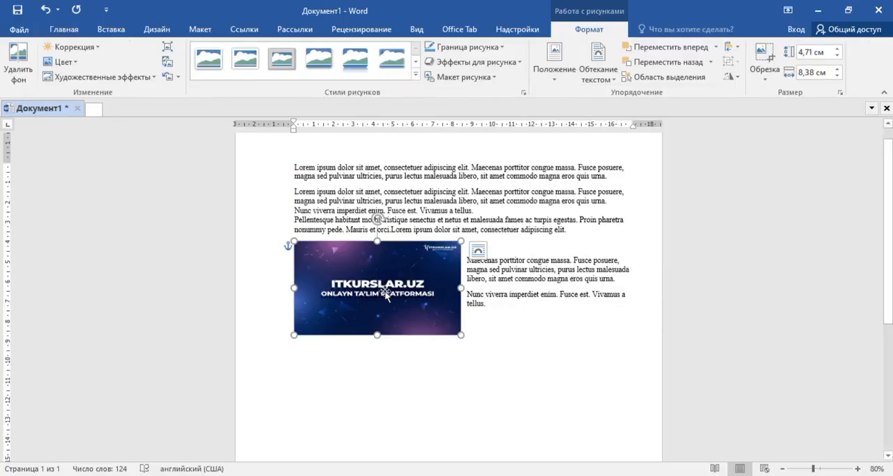
Step: Generate one placeholder paragraph below the picture with =lorem(1)
click(532, 331)
key(Return)
key(Return)
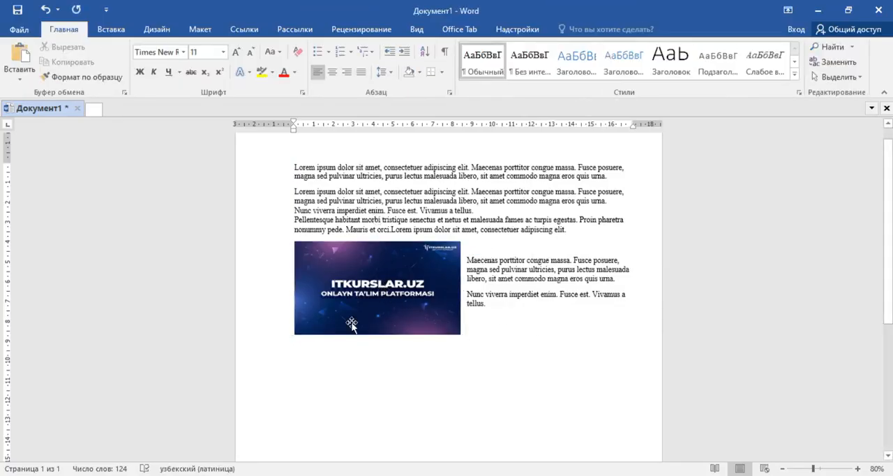
click(145, 474)
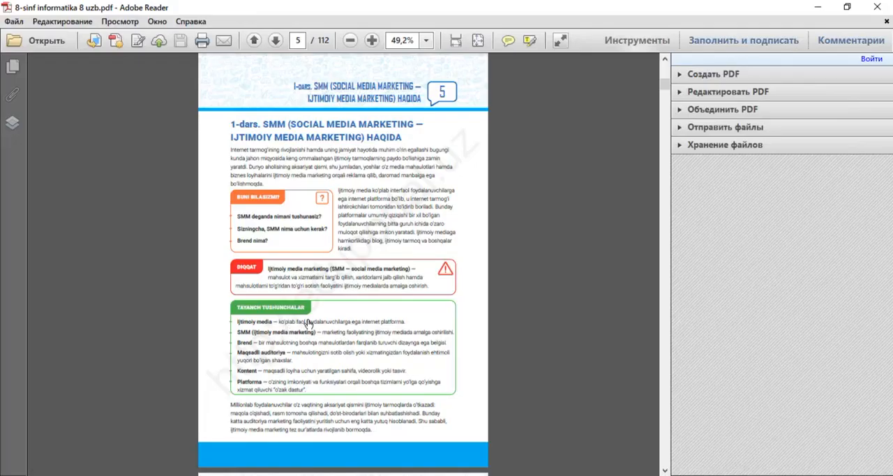
scroll(304, 322, down, 1)
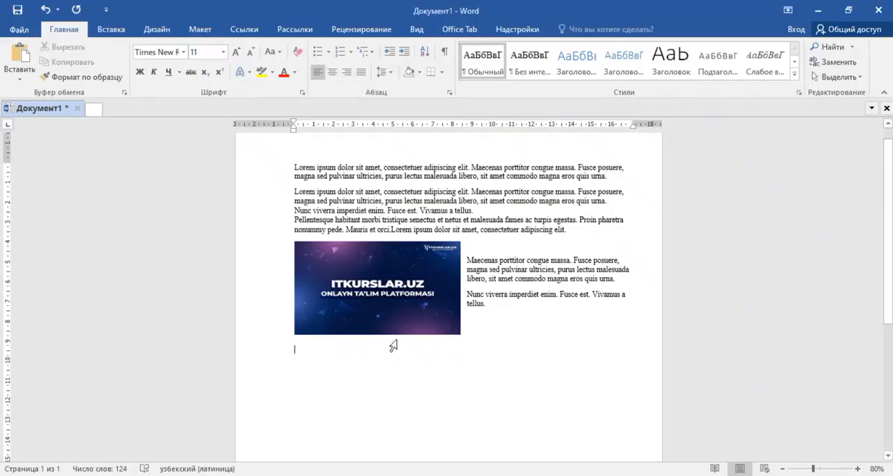
text(=lorem(1)
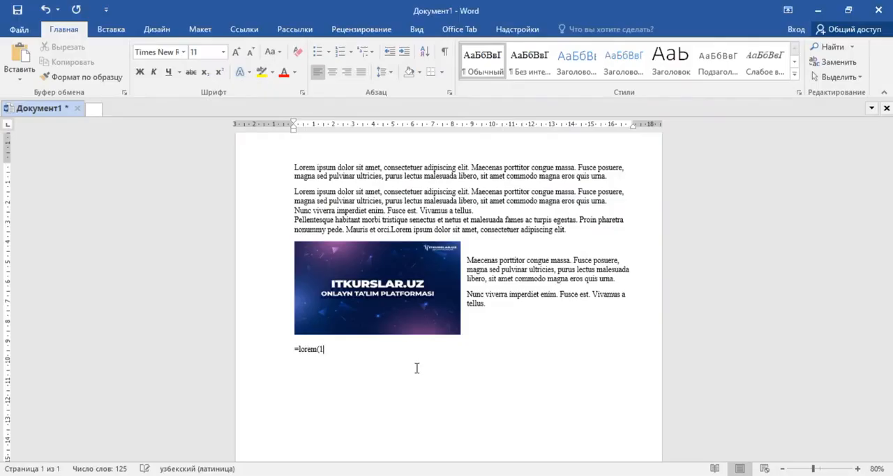
text())
key(Return)
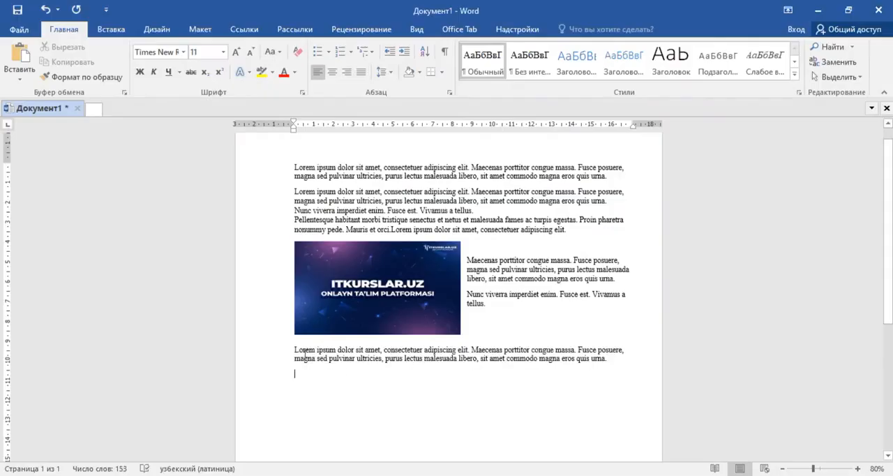
Step: Apply all borders to the placeholder paragraph below the picture
drag(293, 349, 612, 360)
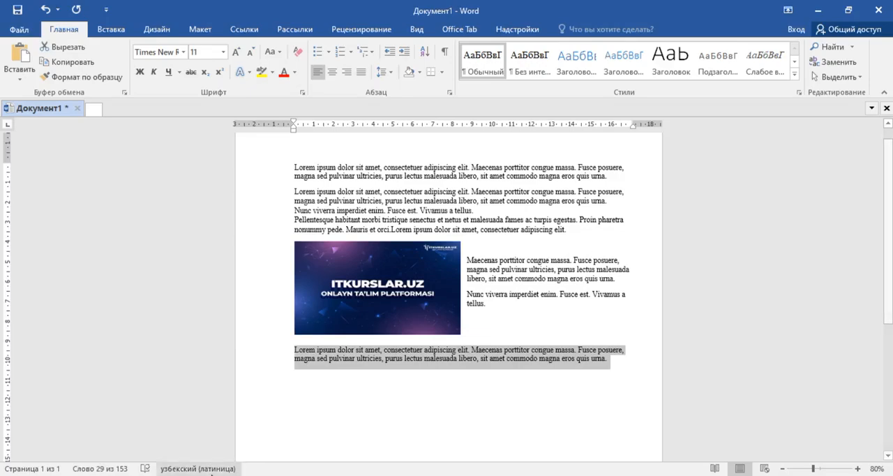
click(440, 72)
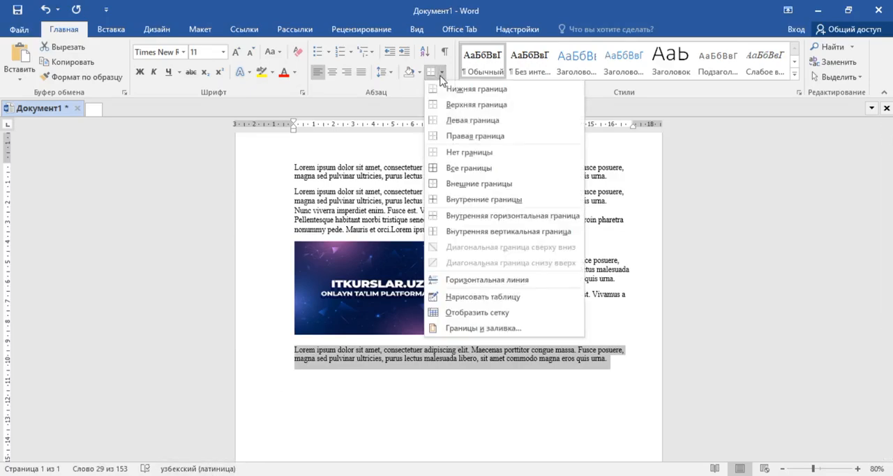
click(455, 168)
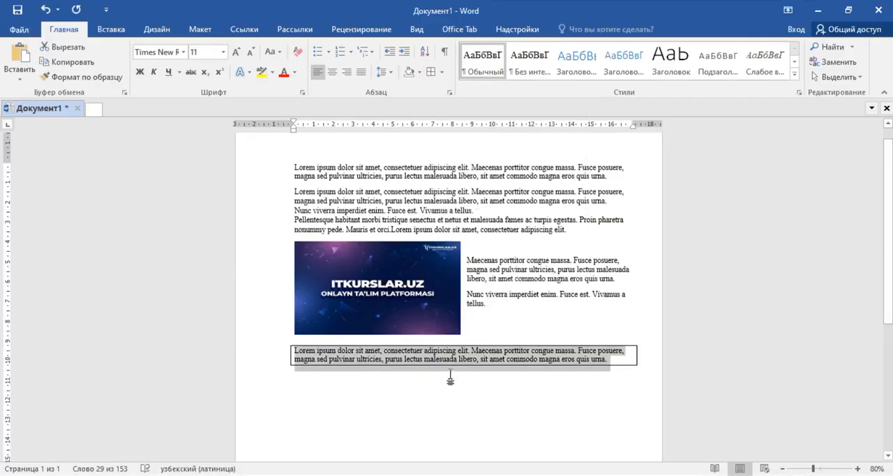
Step: Check page 5 of the textbook PDF in Adobe Reader, and generate two paragraphs below the bordered one in Word with =lorem(2)
click(497, 385)
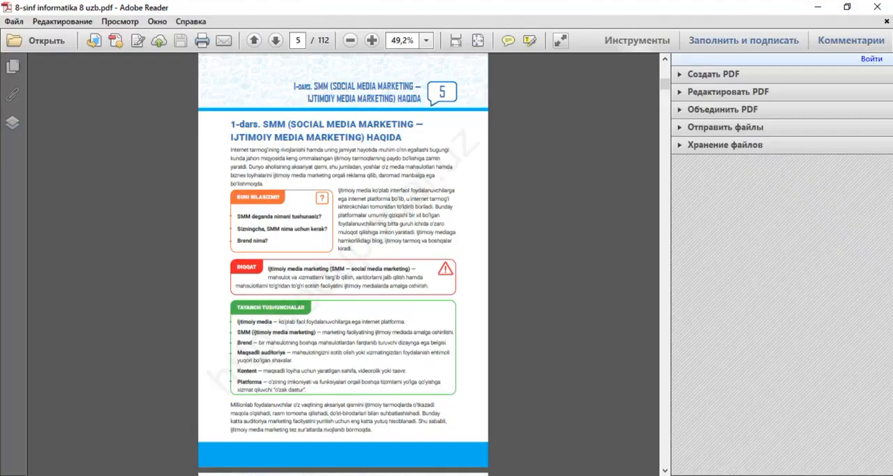
scroll(339, 294, down, 2)
scroll(285, 259, down, 2)
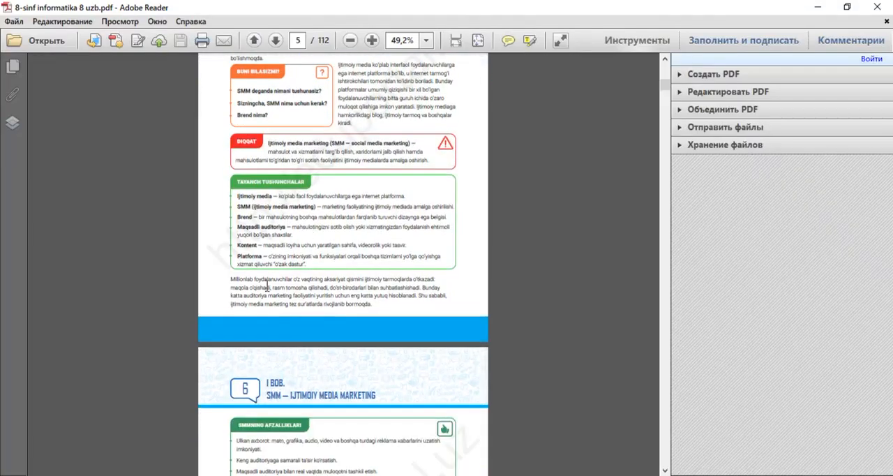
scroll(374, 300, up, 1)
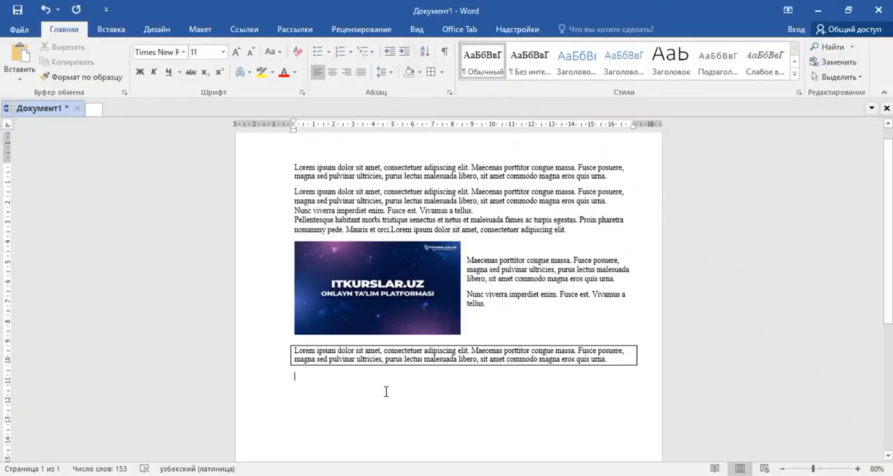
text(=)
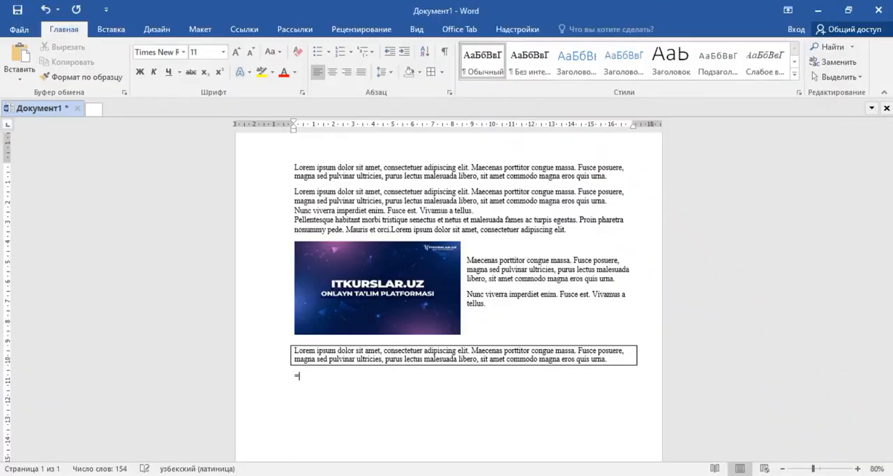
text(lorem(2))
key(Return)
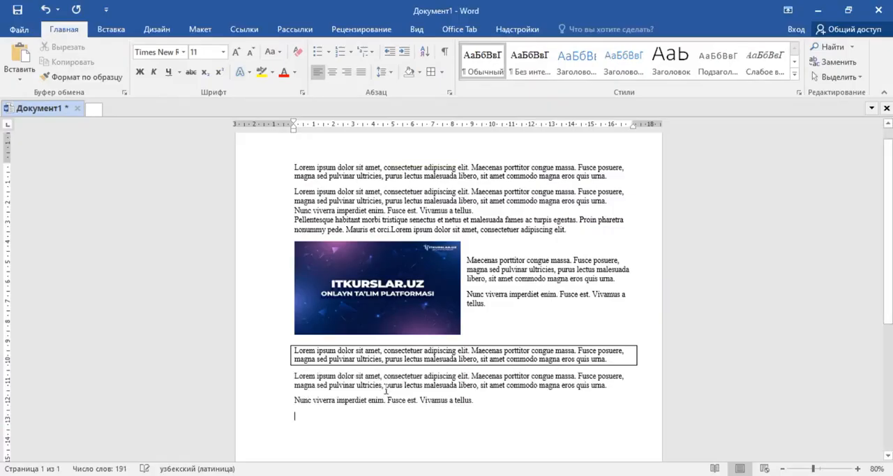
Step: Check the heading of the textbook page in Adobe Reader, and format the document's first paragraph in Word as bold 14 pt text
scroll(387, 388, up, 1)
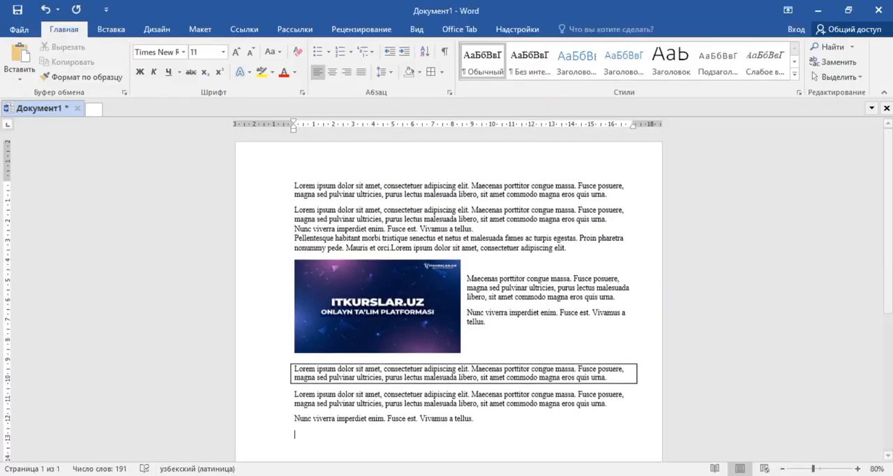
key(alt+Tab)
scroll(361, 281, up, 1)
scroll(361, 282, up, 4)
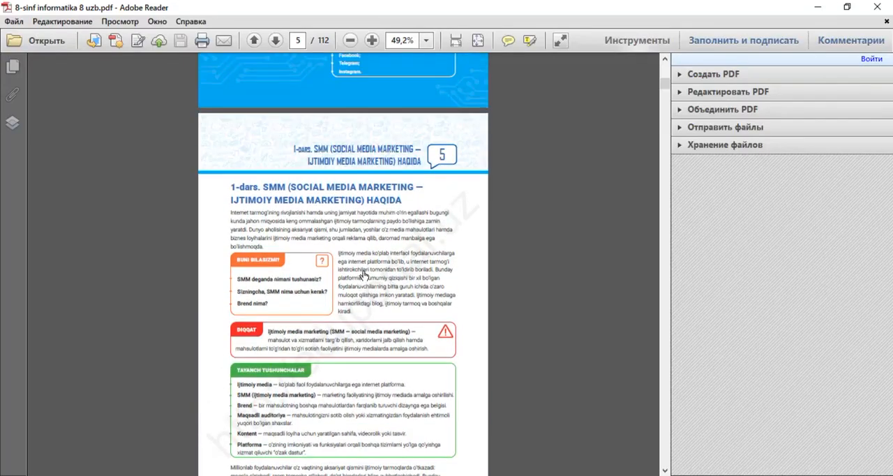
key(alt+Tab)
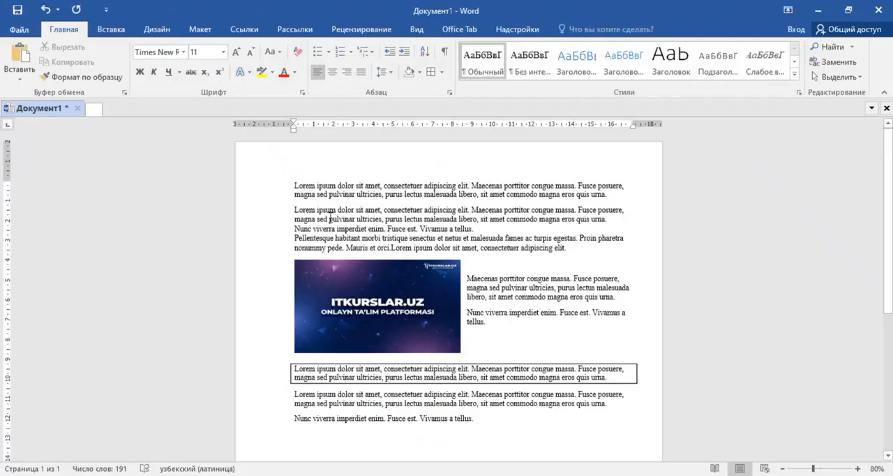
drag(294, 186, 608, 195)
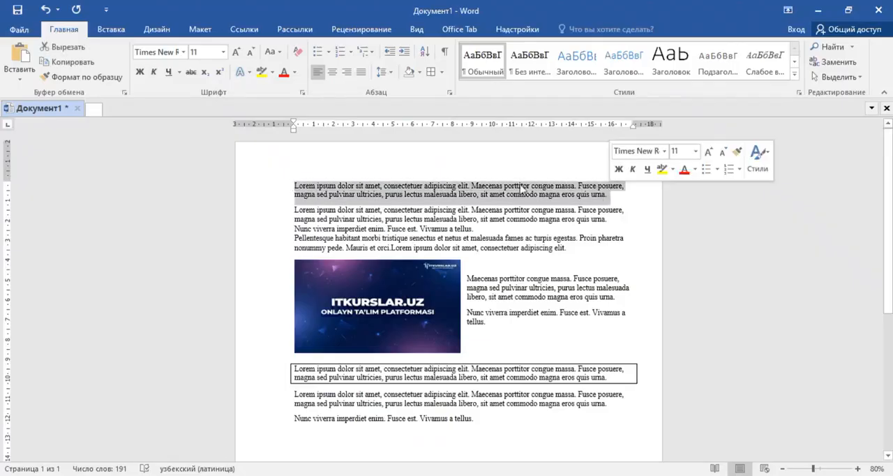
click(236, 54)
click(236, 54)
click(250, 52)
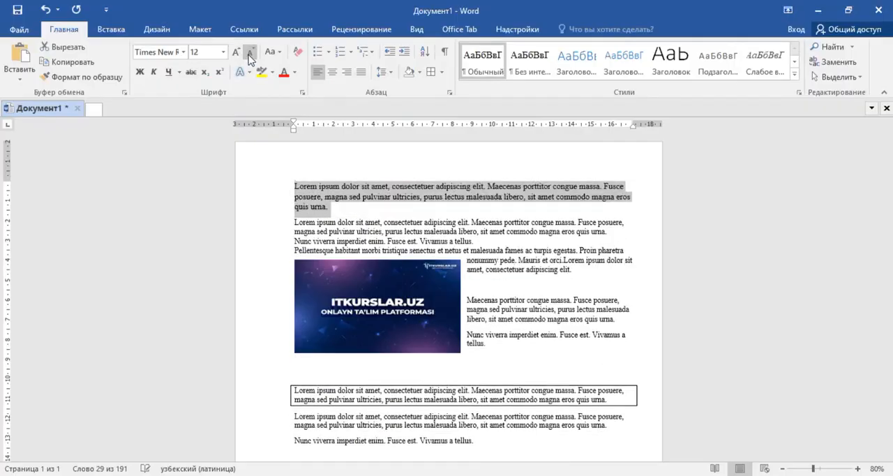
scroll(291, 196, down, 1)
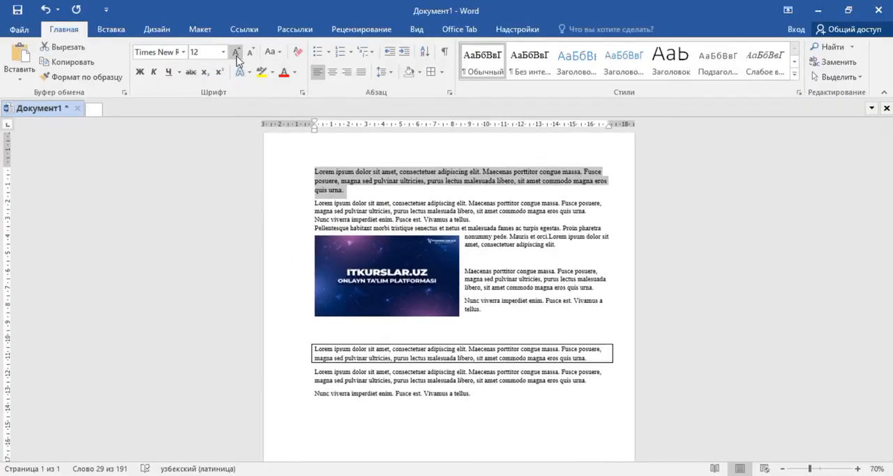
click(236, 54)
click(139, 72)
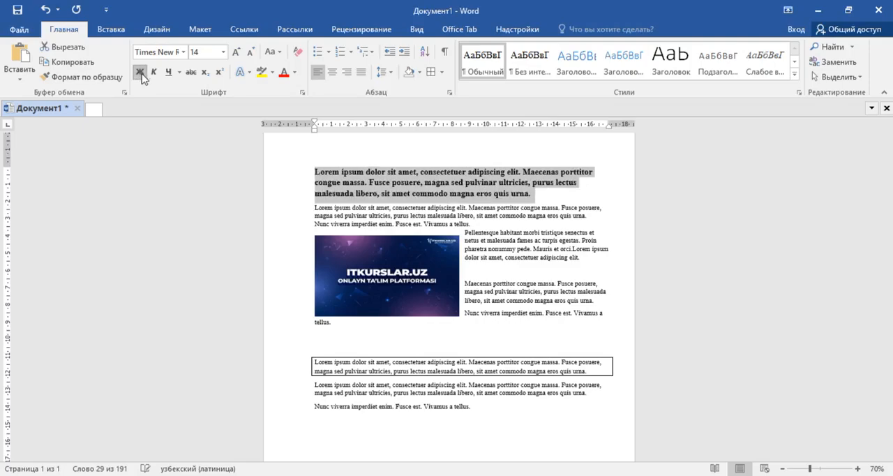
click(358, 214)
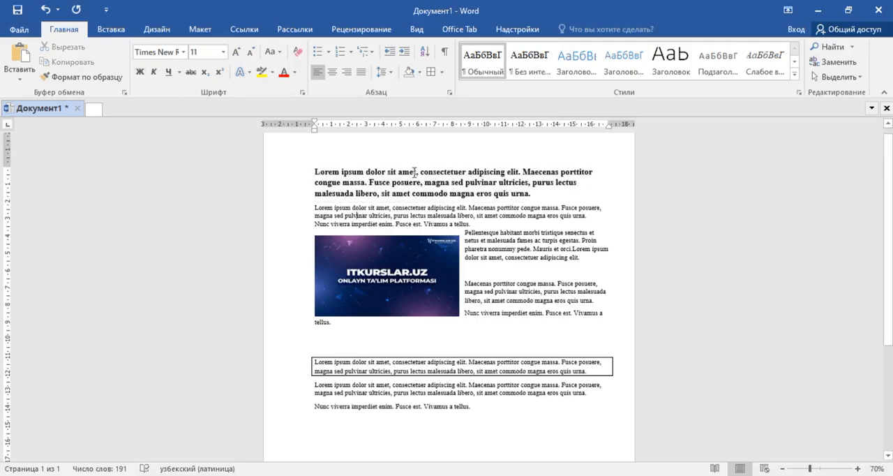
Step: Justify the bold heading paragraph in Word, and check the heading of the textbook page in Adobe Reader
drag(535, 192, 317, 167)
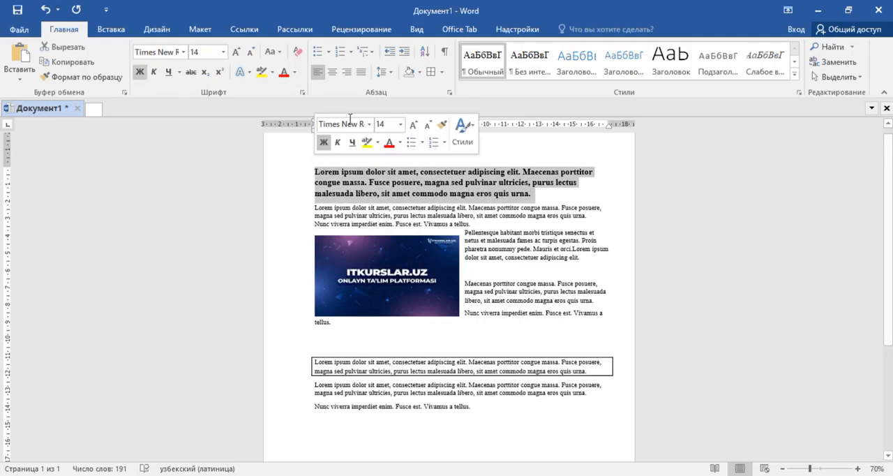
click(361, 71)
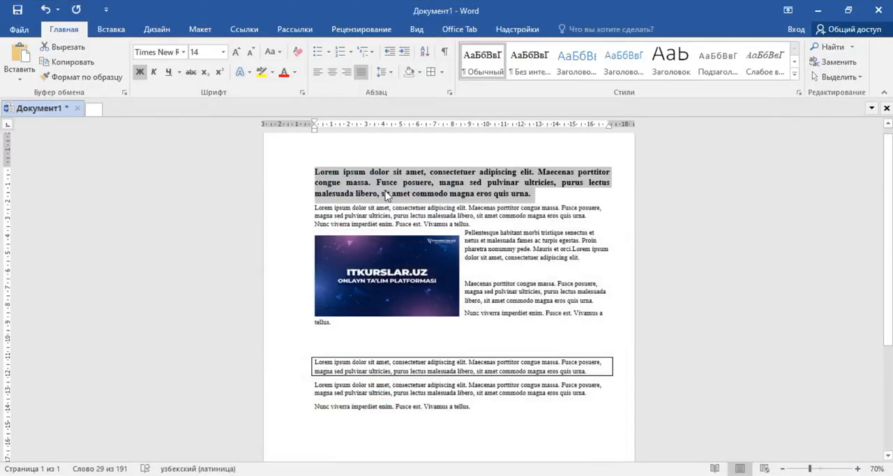
click(377, 206)
Step: Increase the font size of all the text below the heading in Word to 12 pt
drag(314, 207, 587, 321)
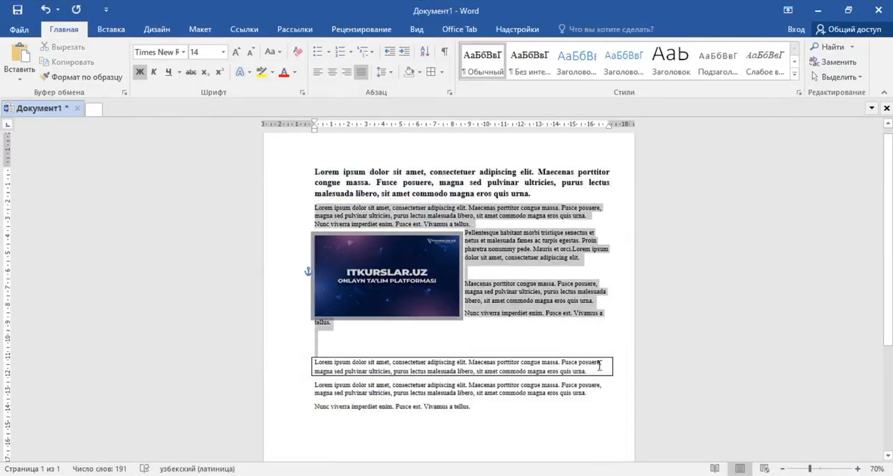
drag(599, 364, 590, 401)
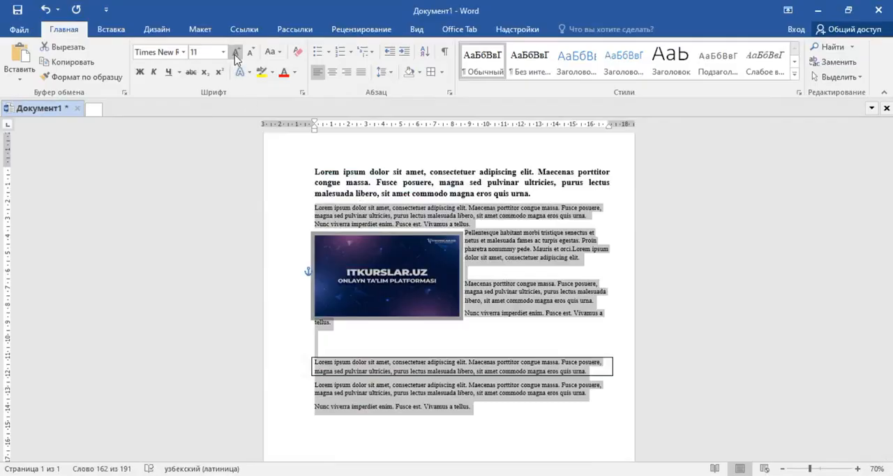
click(236, 53)
Step: Move the picture down so that it sits below the Pellentesque paragraph
click(385, 266)
drag(385, 267, 389, 296)
click(435, 228)
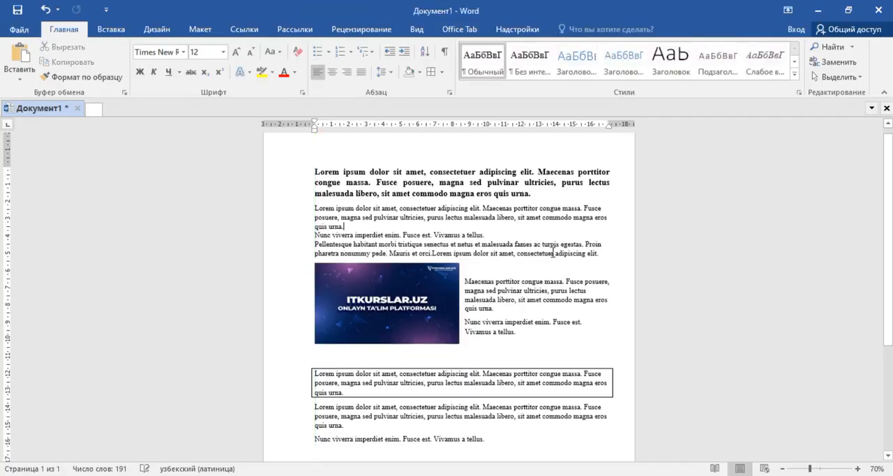
Step: Try to justify the body text between the heading and the picture, and undo the alignment
drag(598, 254, 315, 208)
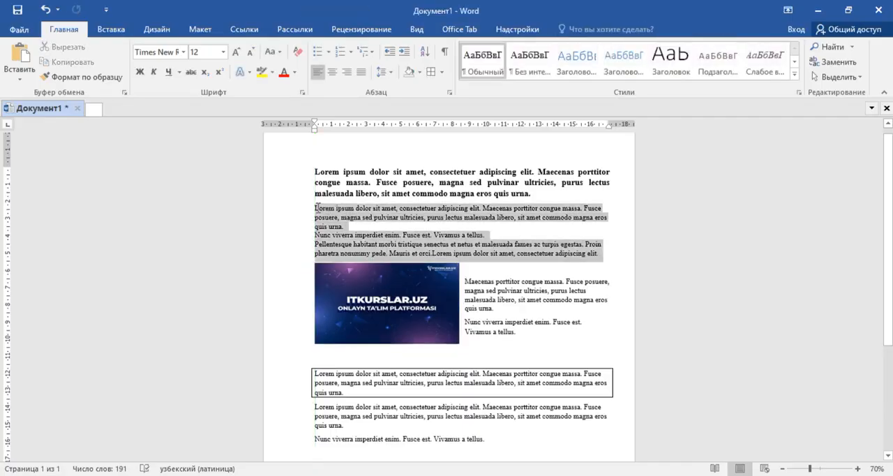
click(361, 72)
click(455, 235)
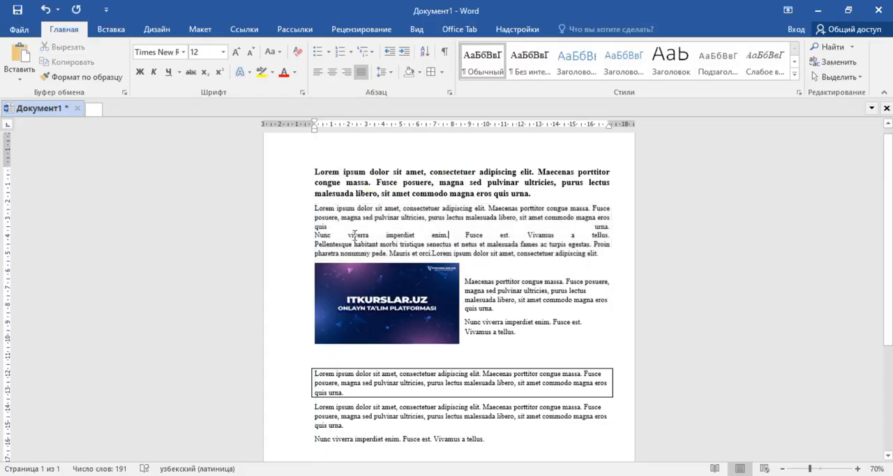
key(ctrl+z)
click(411, 235)
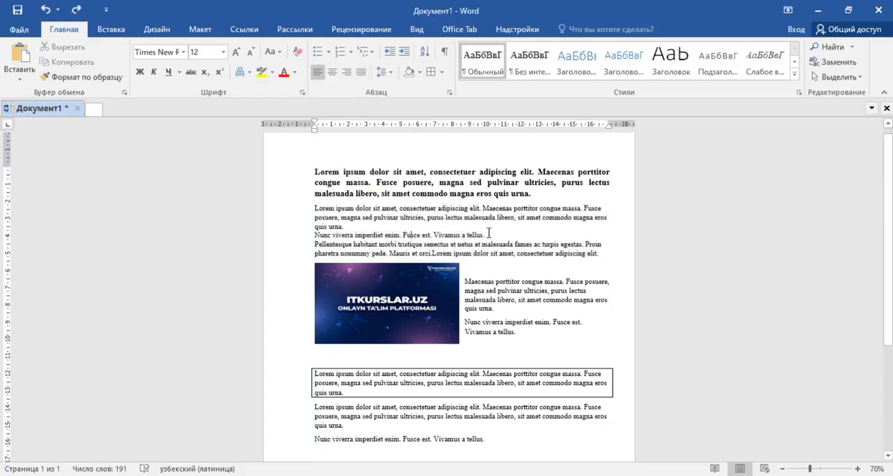
Step: Join the Pellentesque paragraph to the end of the line above it, and justify the body text between the heading and the picture
click(315, 240)
key(BackSpace)
drag(496, 253, 315, 208)
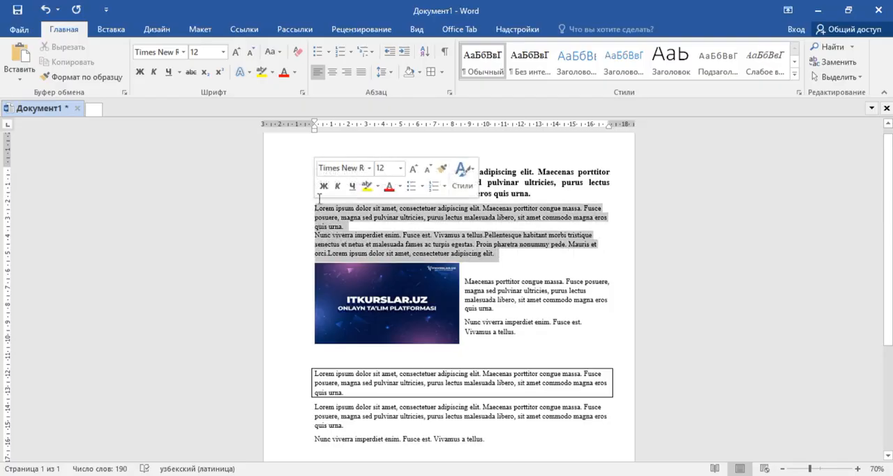
click(360, 75)
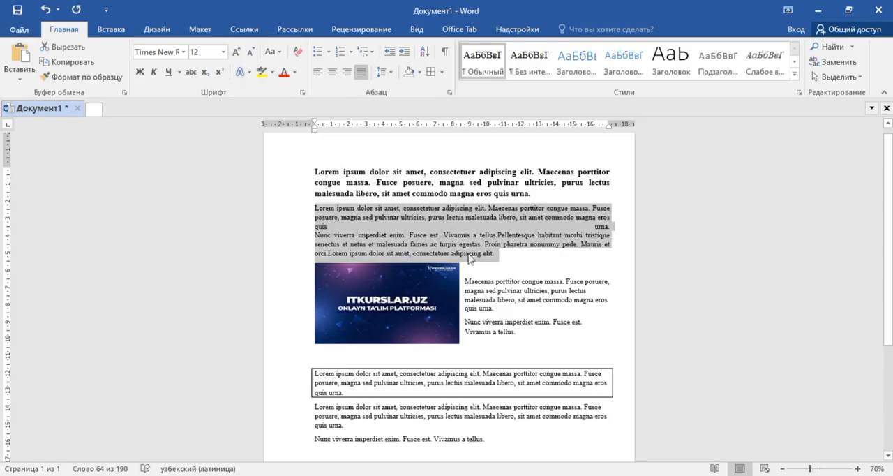
click(510, 258)
Step: Review the Word page and compare its layout with page 5 of the textbook PDF in Adobe Reader
scroll(503, 259, down, 1)
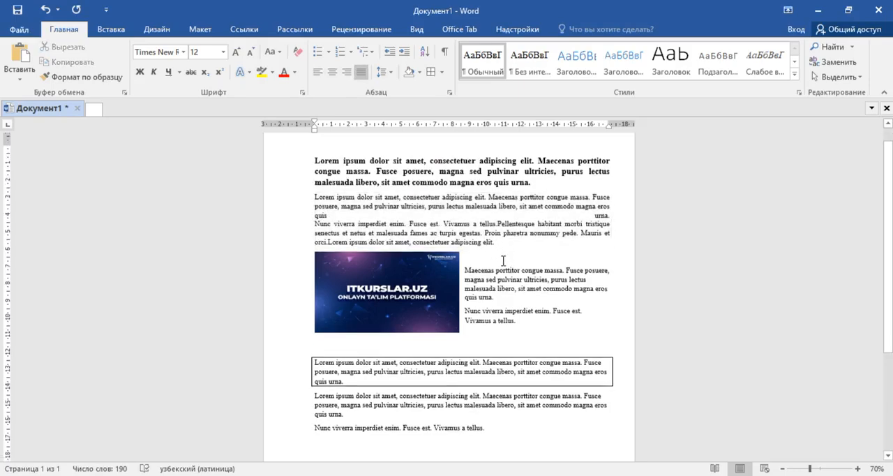
scroll(478, 309, down, 1)
scroll(460, 279, up, 3)
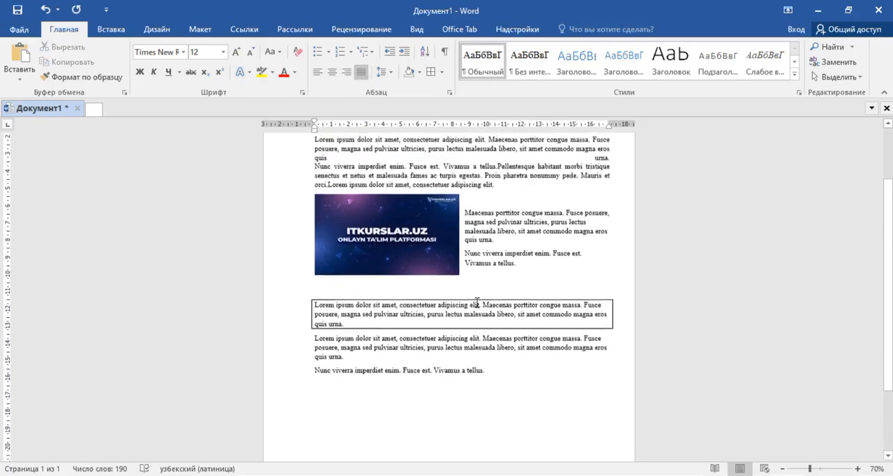
scroll(457, 260, down, 3)
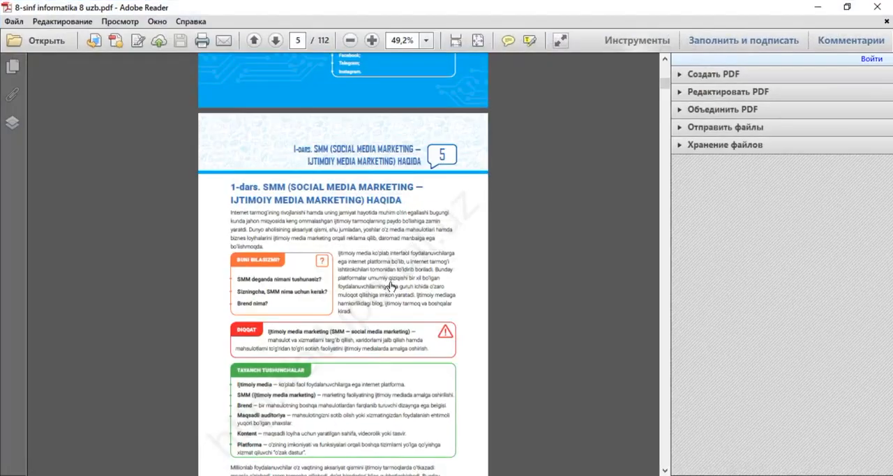
scroll(390, 257, down, 3)
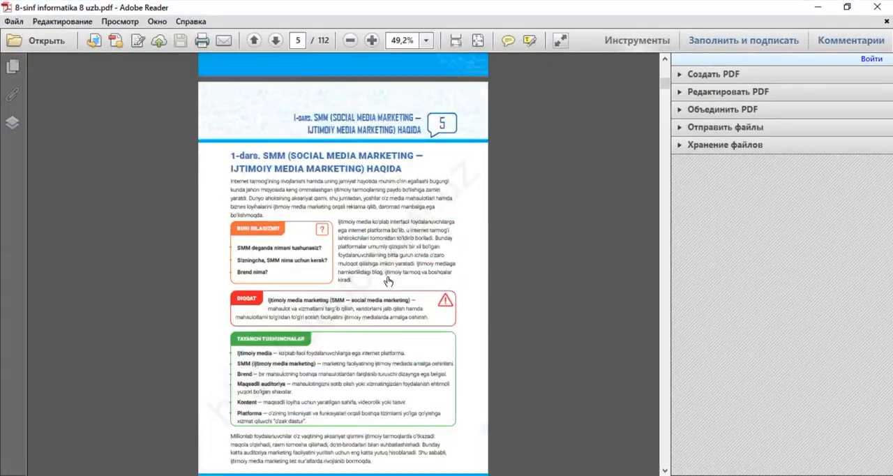
scroll(324, 267, up, 2)
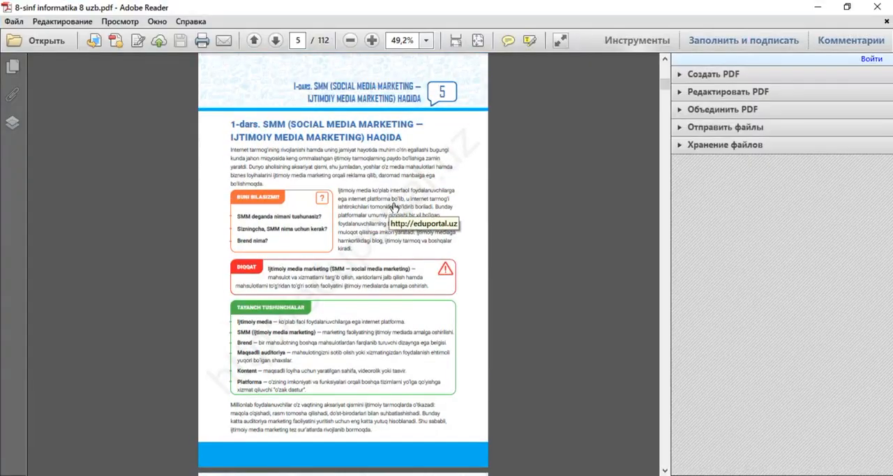
click(203, 475)
click(246, 475)
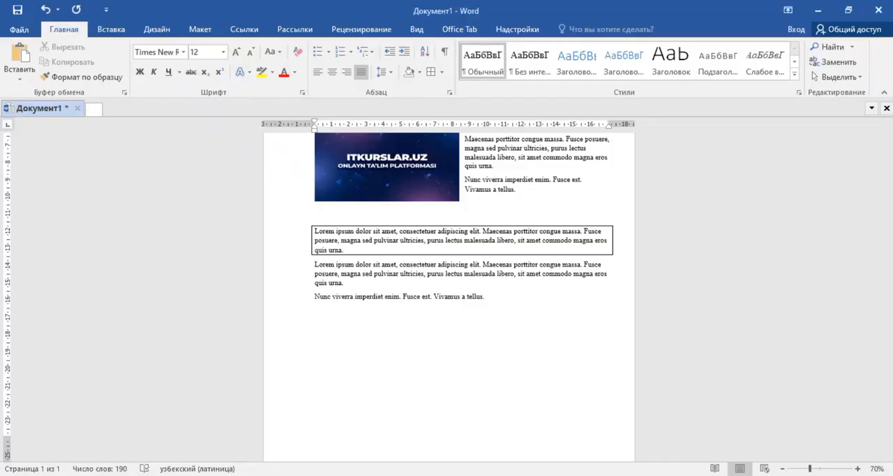
scroll(446, 292, up, 5)
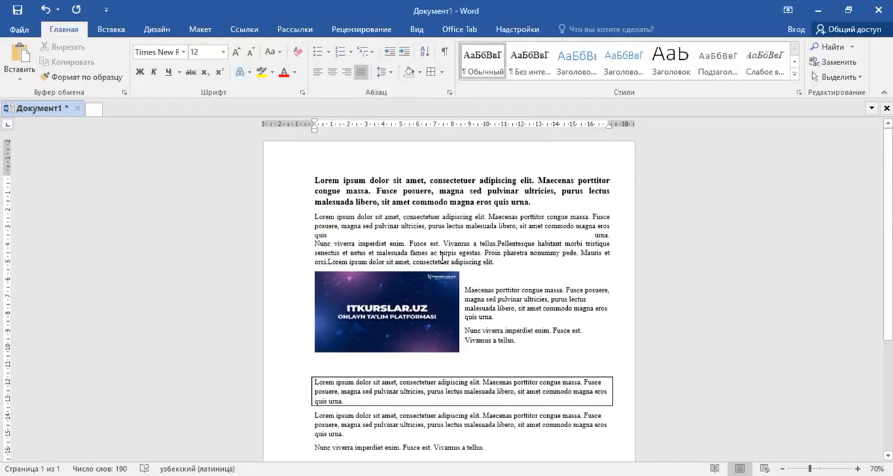